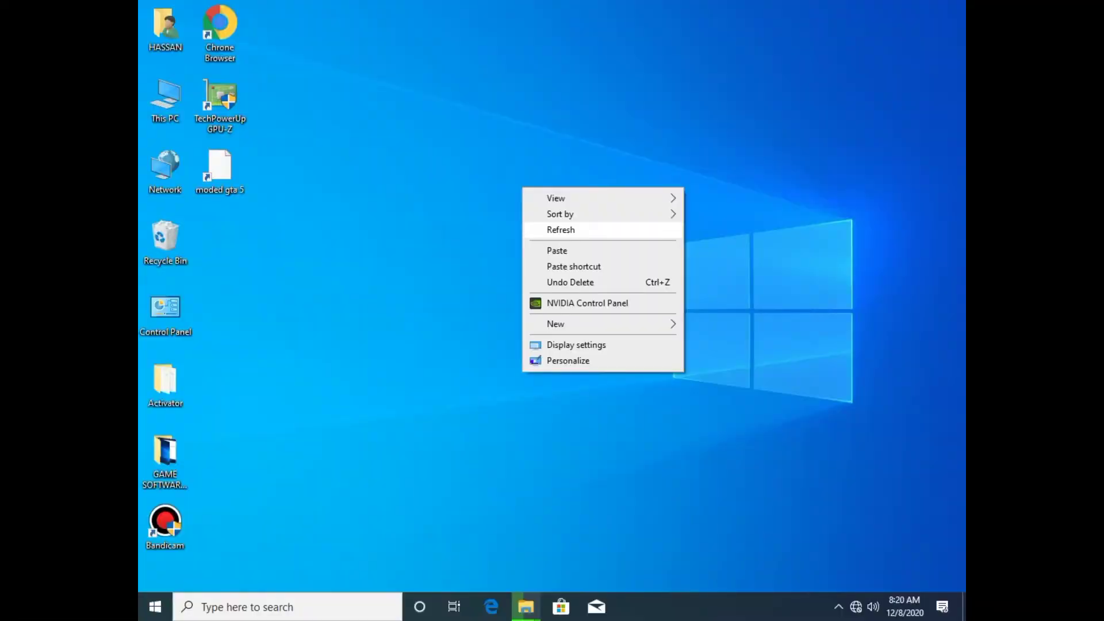
pyautogui.click(561, 231)
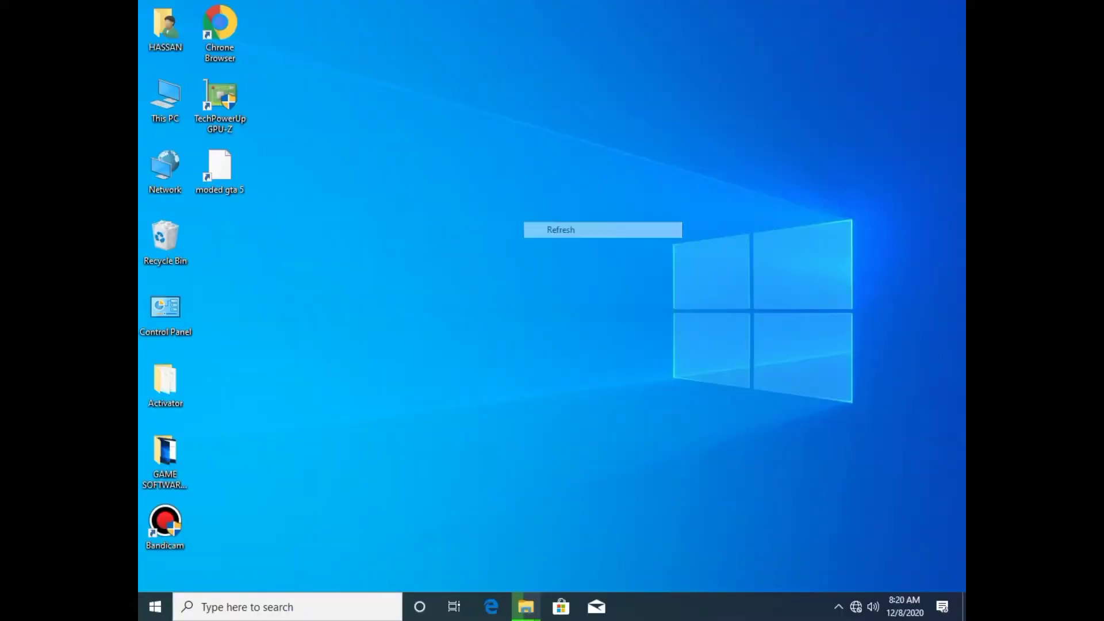
pyautogui.click(617, 276)
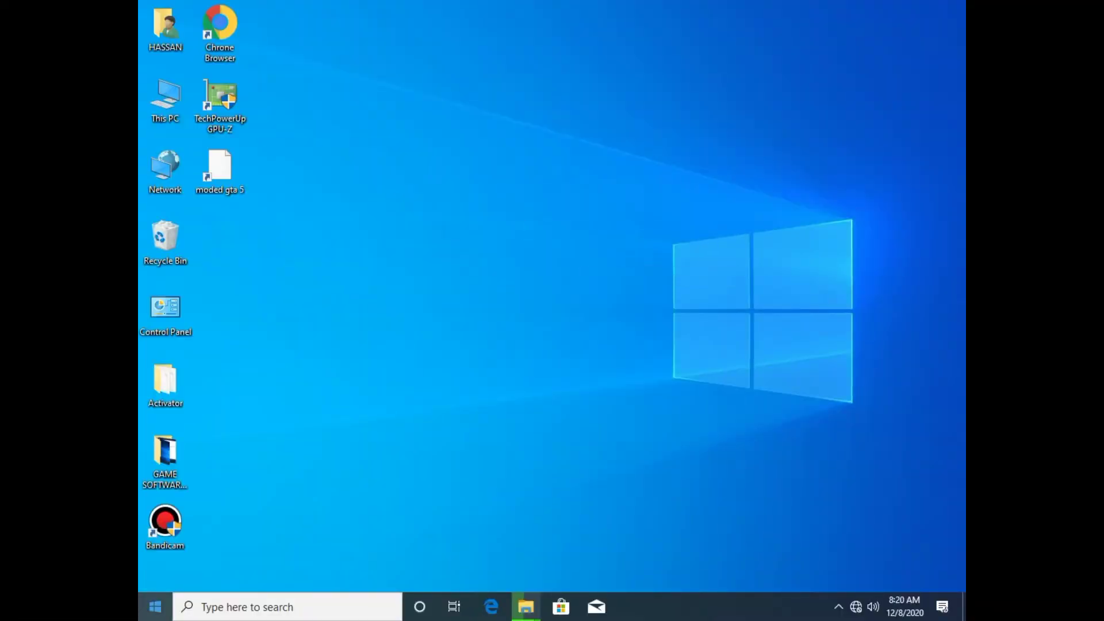
# Step: Search Windows for "edit" and open Edit group policy
pyautogui.click(276, 607)
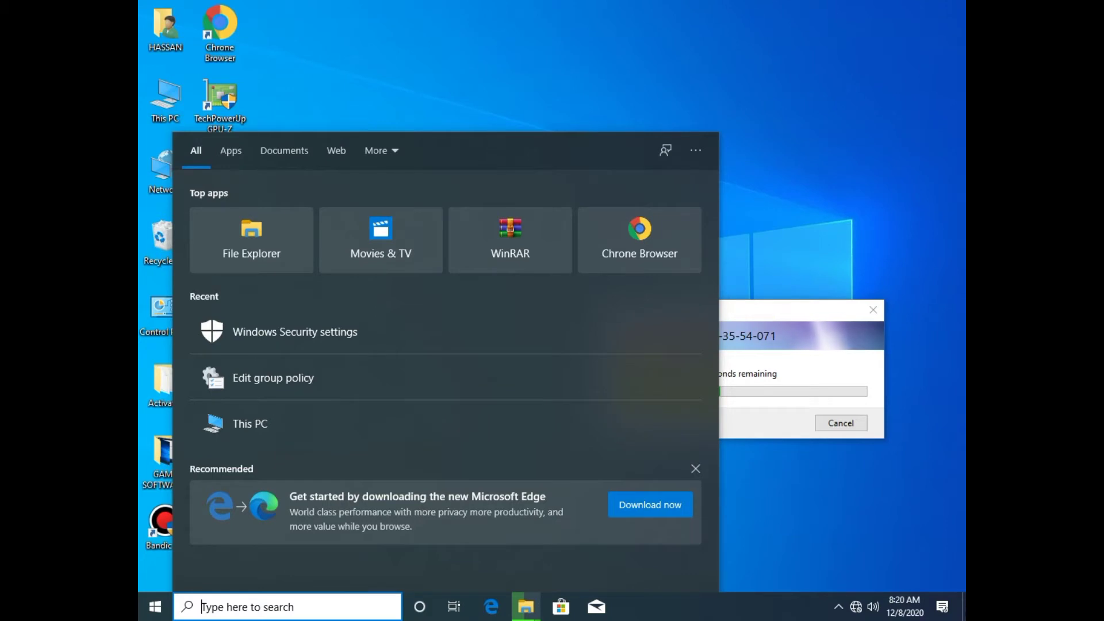
pyautogui.write('edit')
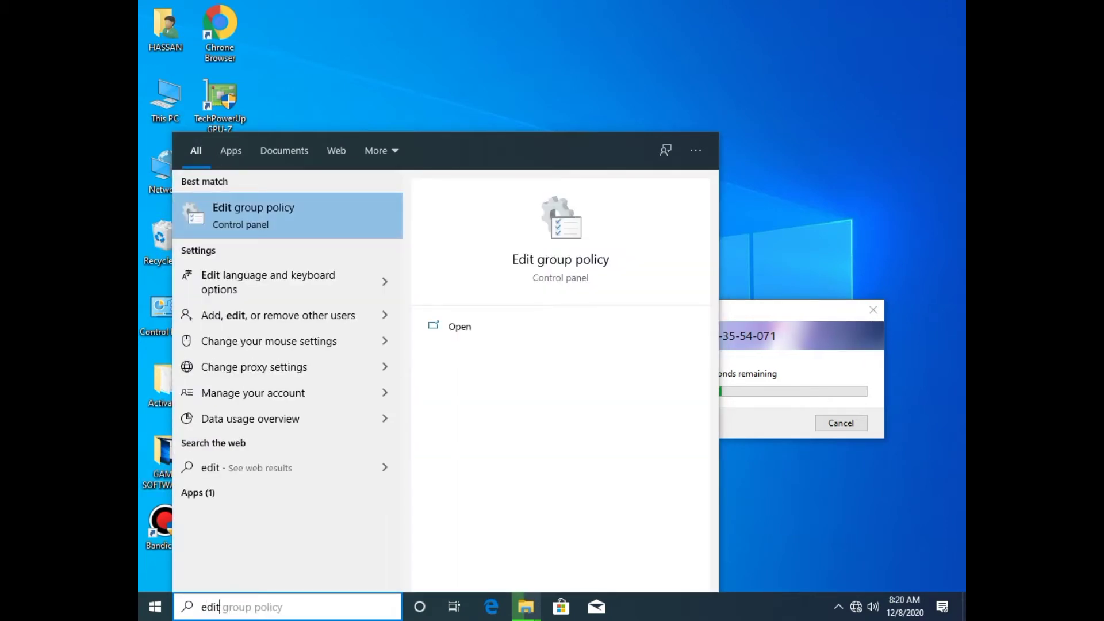
pyautogui.click(287, 216)
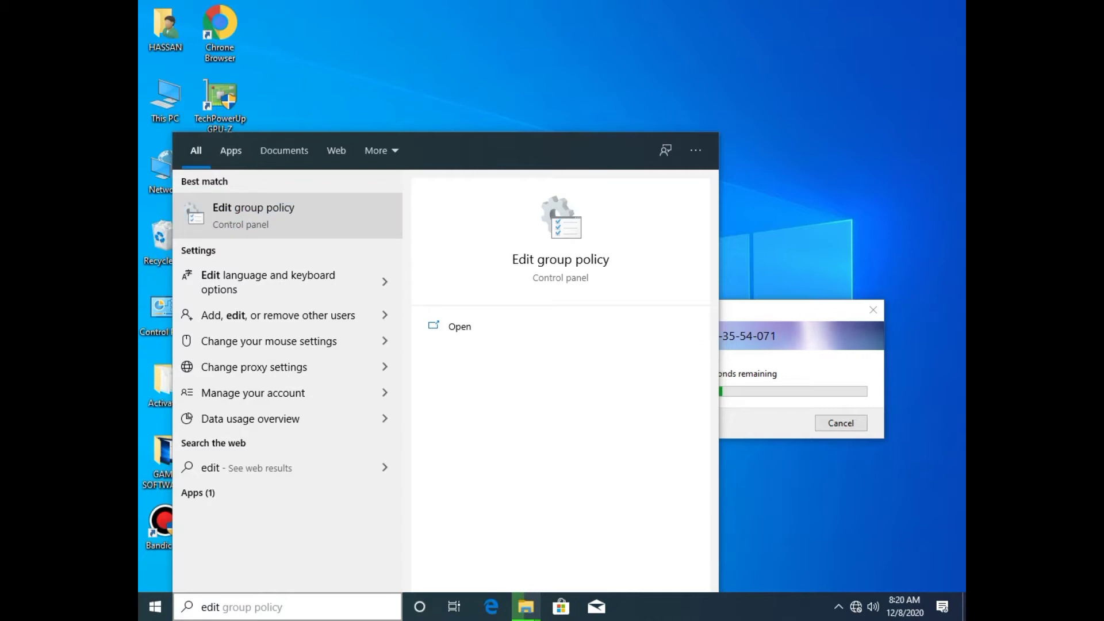
pyautogui.press('Return')
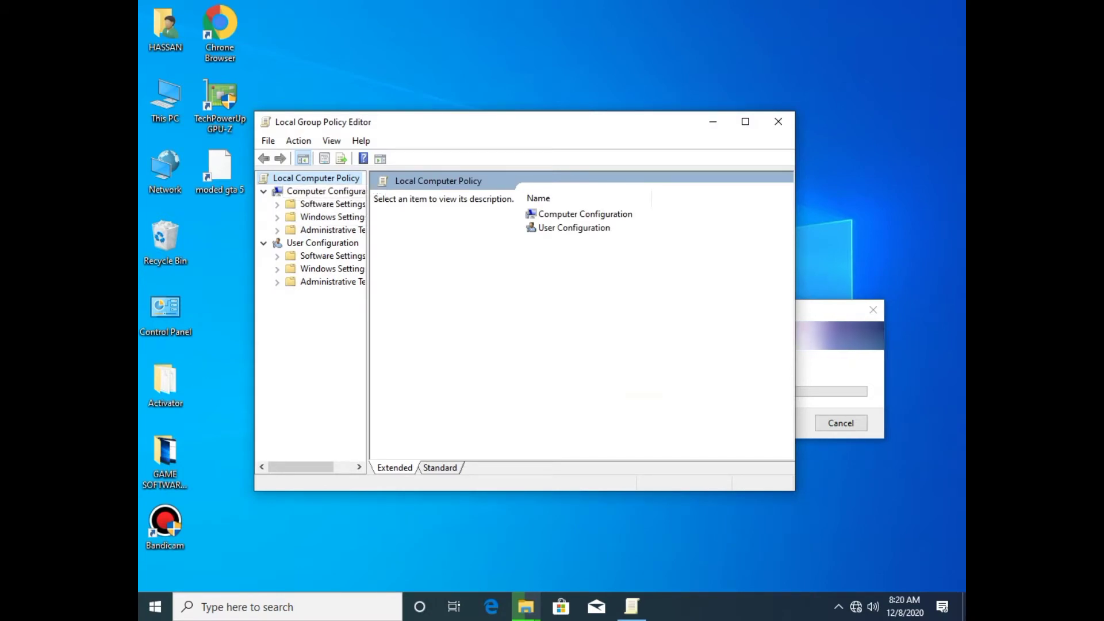
# Step: Open the Windows Components folder in Administrative Templates under Computer Configuration
pyautogui.click(326, 192)
pyautogui.click(332, 231)
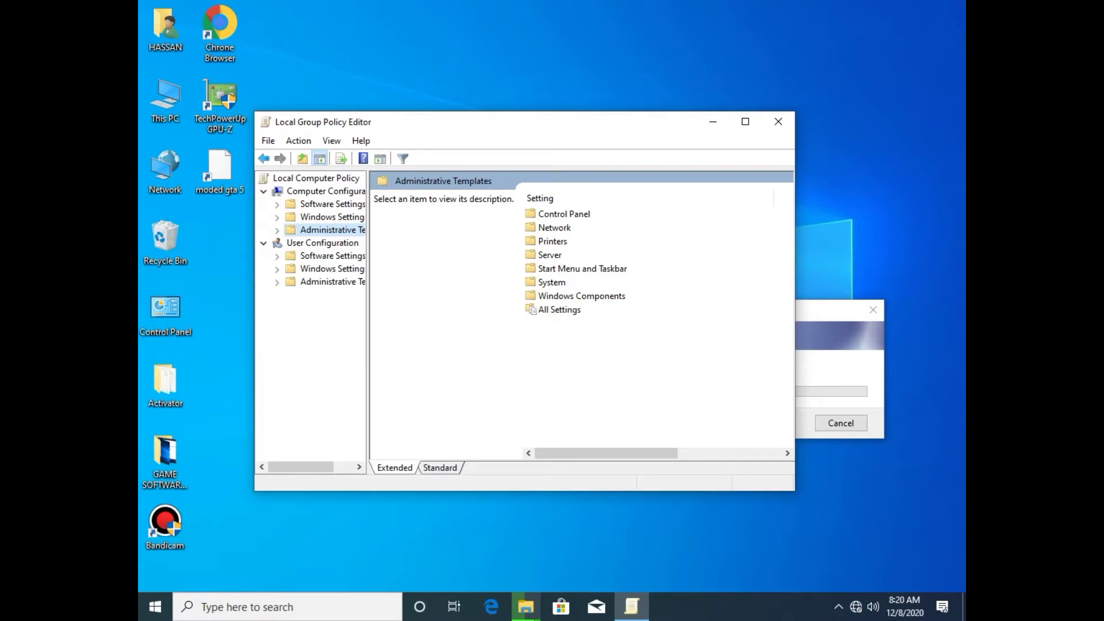
pyautogui.doubleClick(582, 296)
# Step: Open the Windows Defender Antivirus folder and select the Turn off Windows Defender Antivirus policy
pyautogui.scroll(-2, 581, 296)
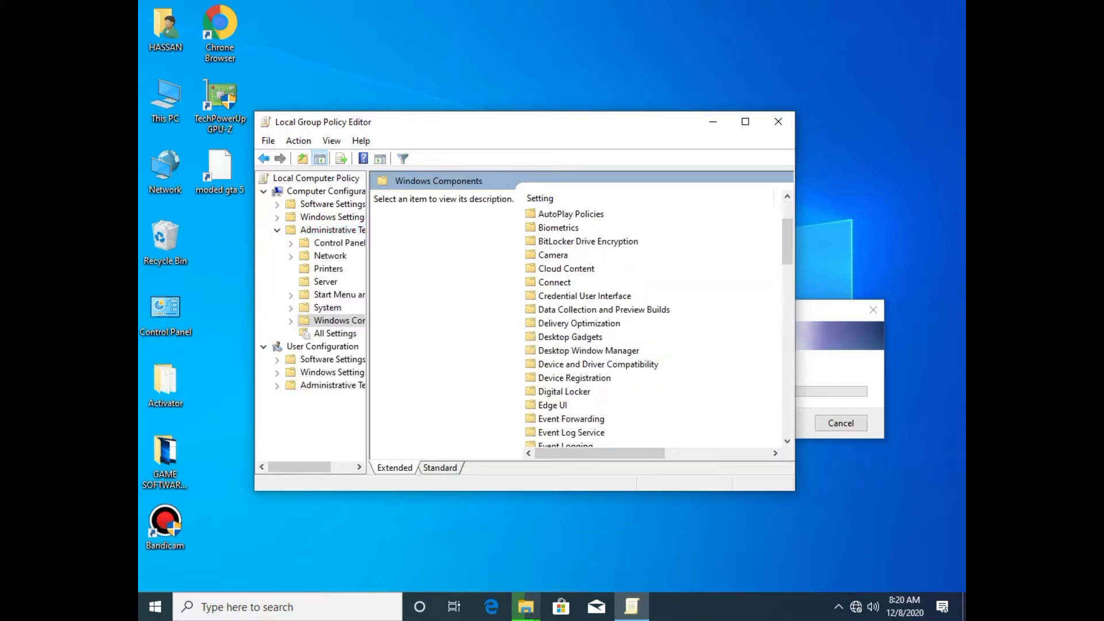
pyautogui.scroll(-5, 650, 328)
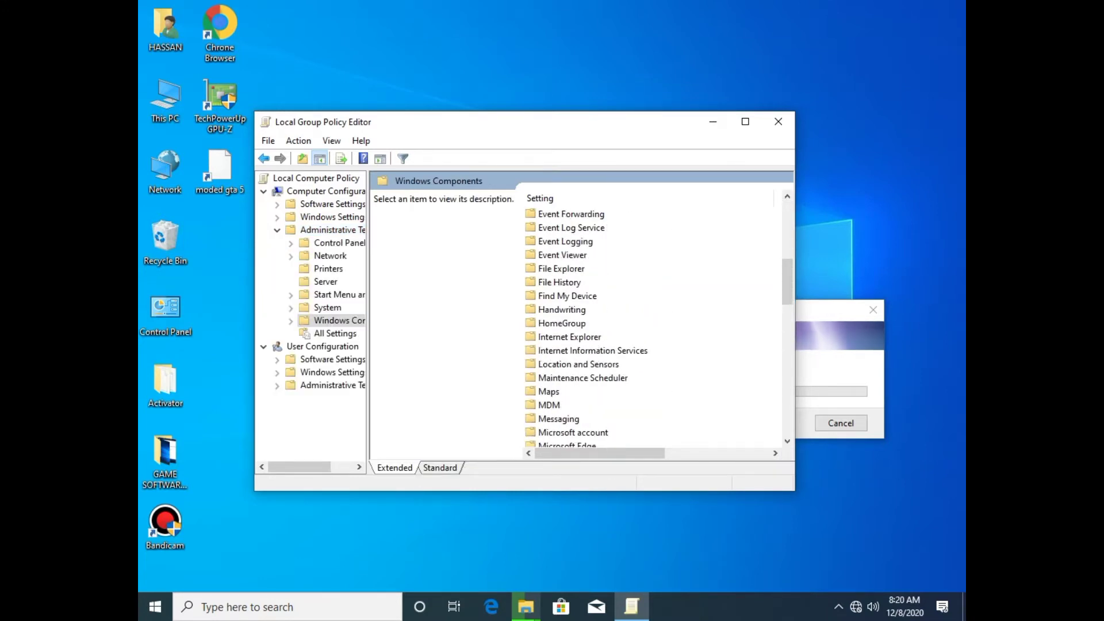
pyautogui.scroll(-3, 650, 328)
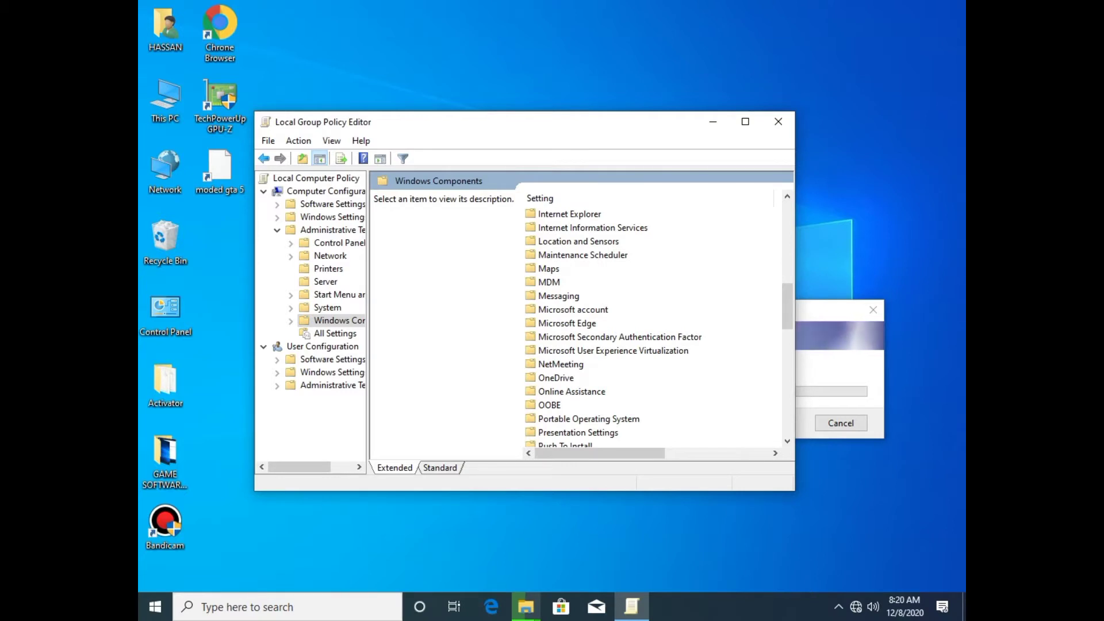
pyautogui.scroll(-3, 650, 328)
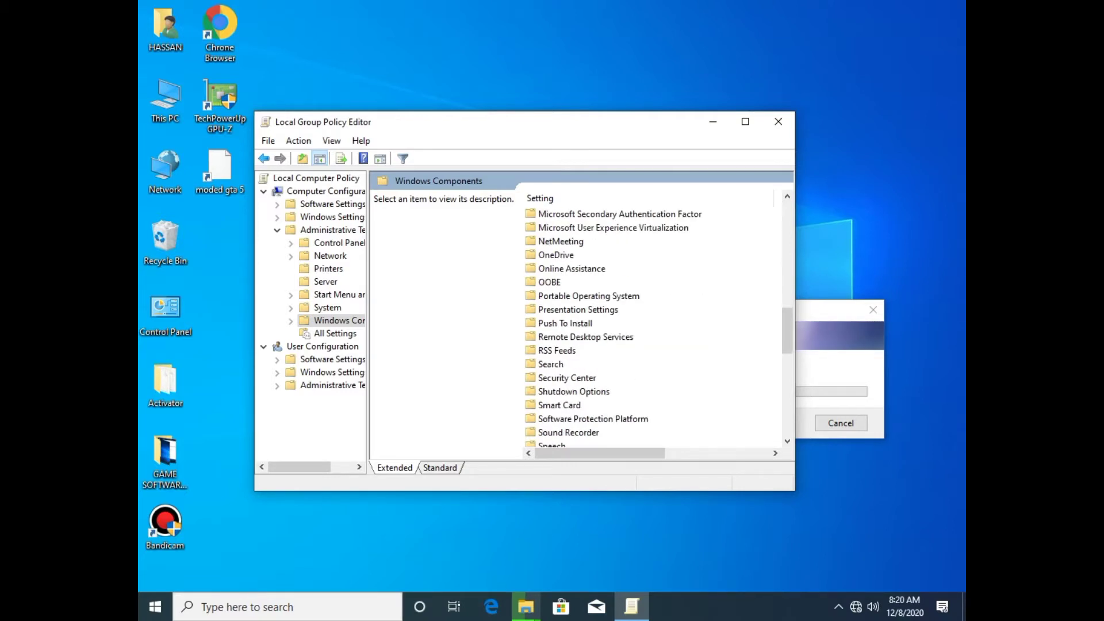
pyautogui.scroll(-3, 620, 329)
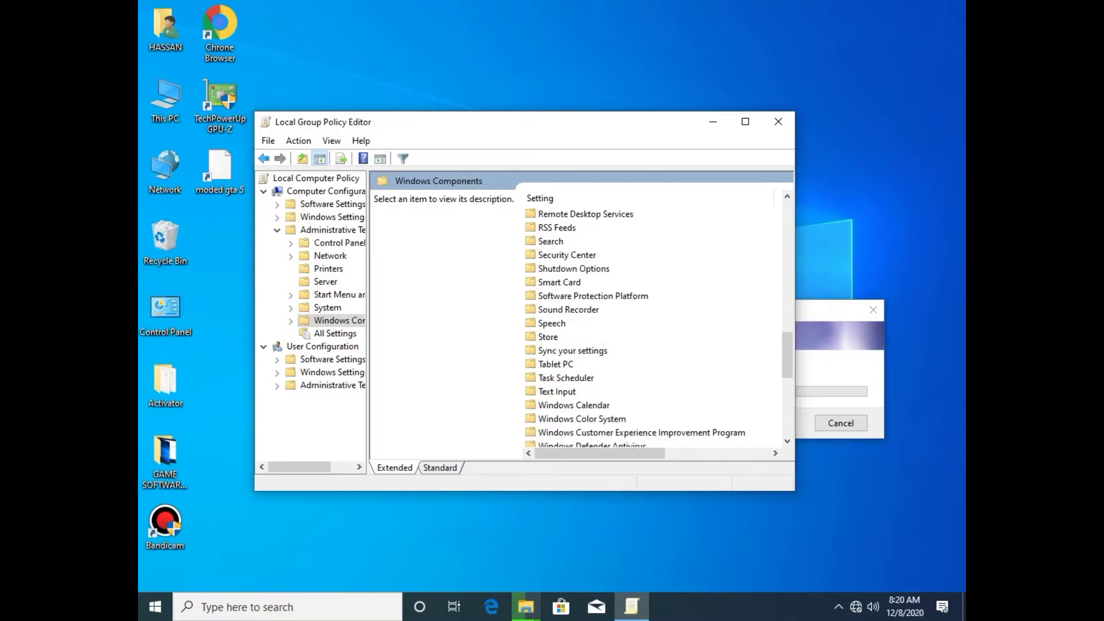
pyautogui.scroll(-1, 642, 329)
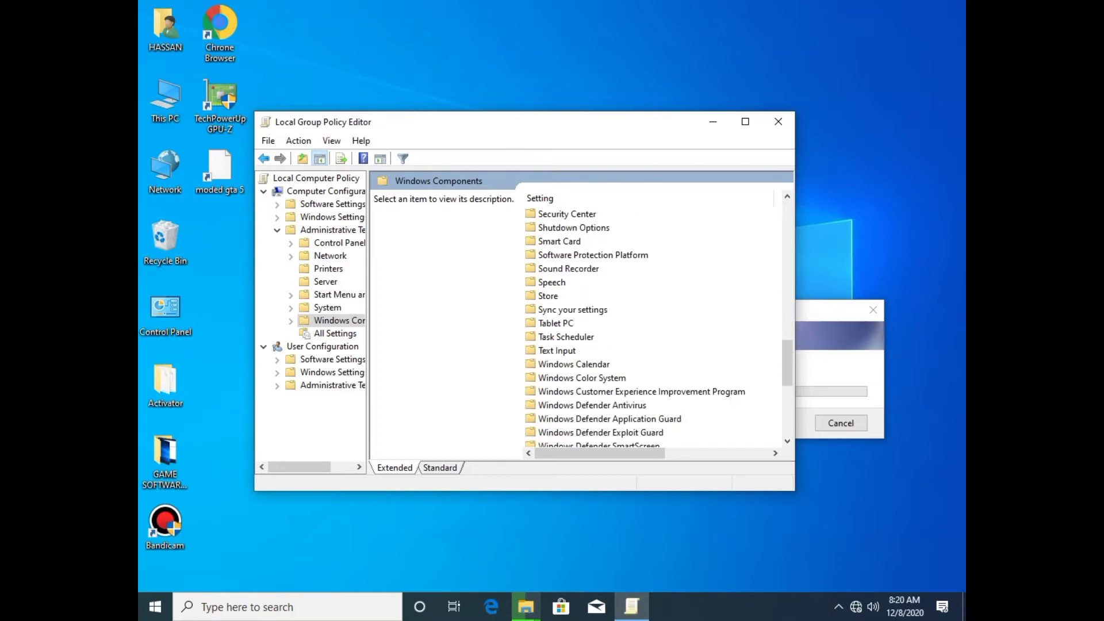
pyautogui.click(593, 406)
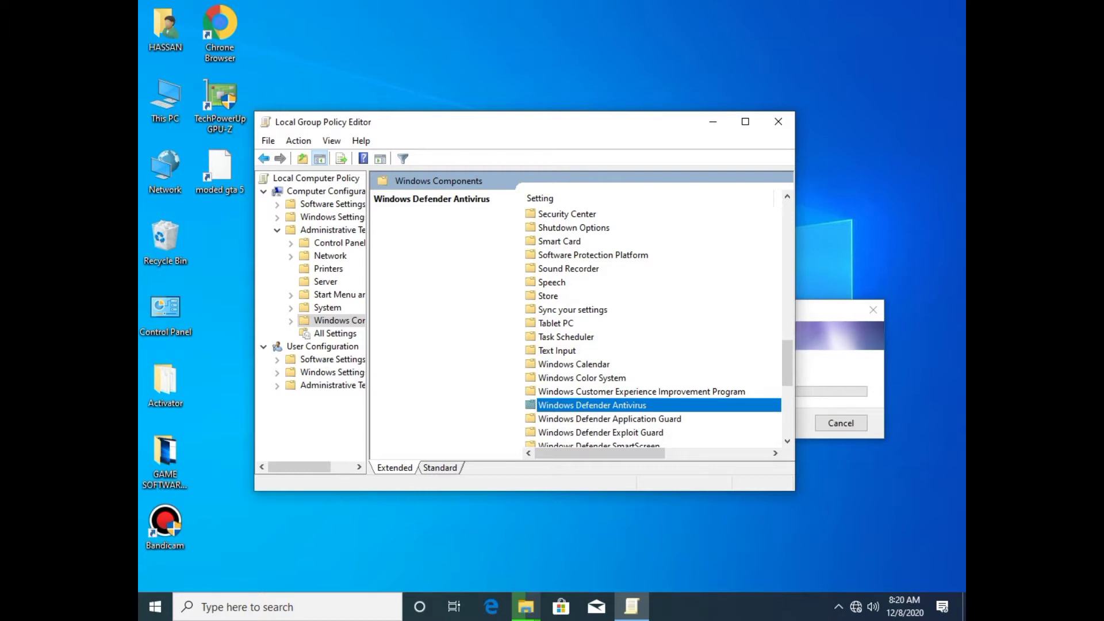
pyautogui.press('Return')
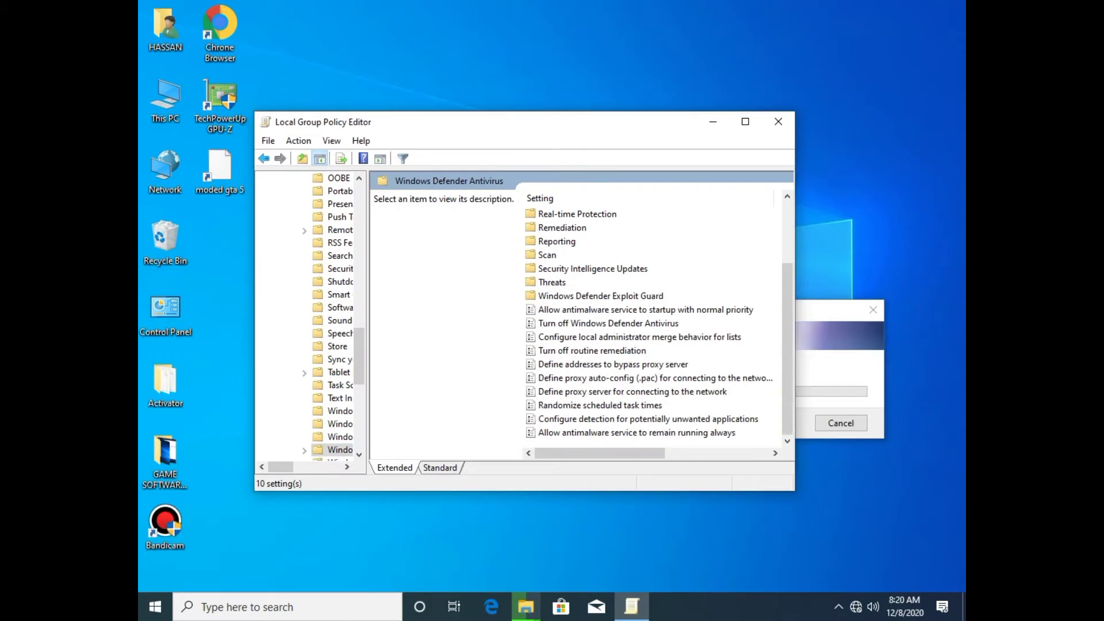
pyautogui.click(608, 324)
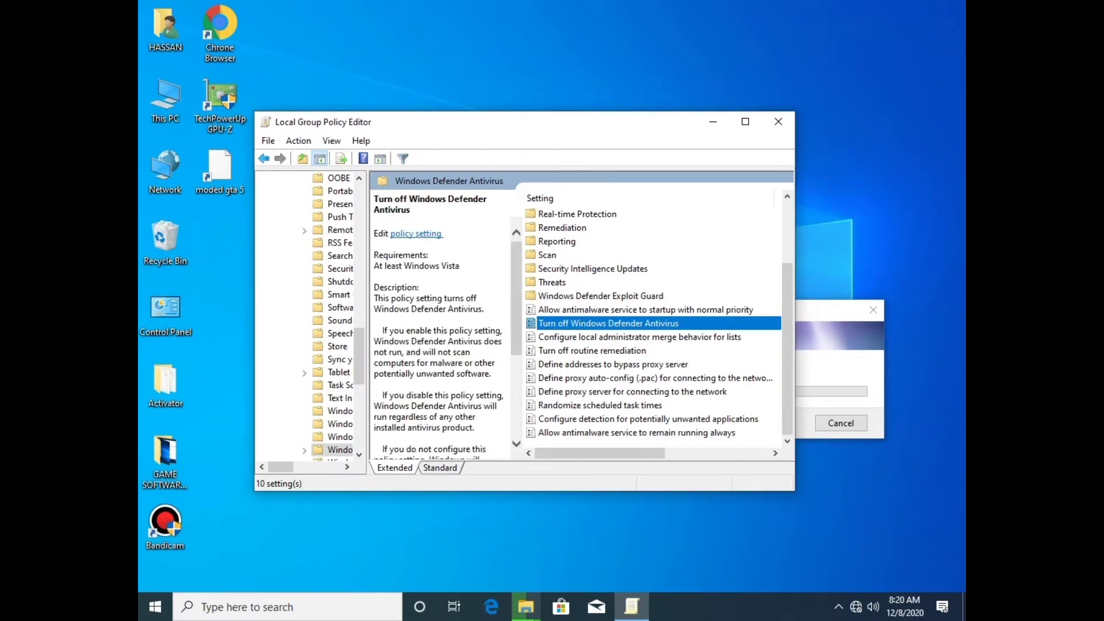
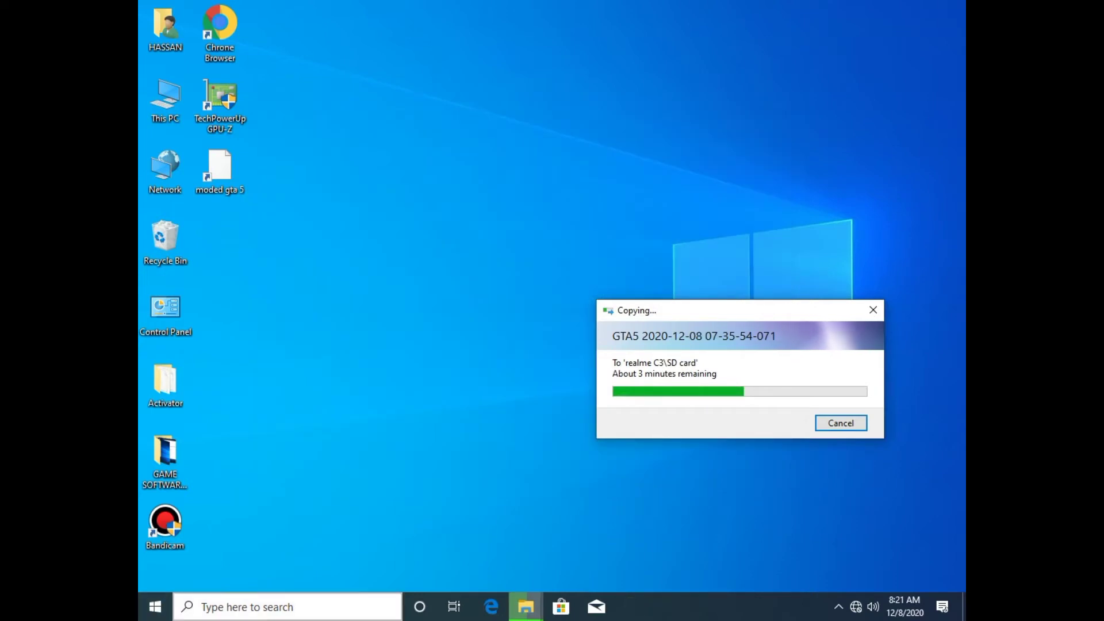
# Step: Open the Virus & threat protection settings from the recent Windows Security settings entry in Windows search
pyautogui.click(288, 607)
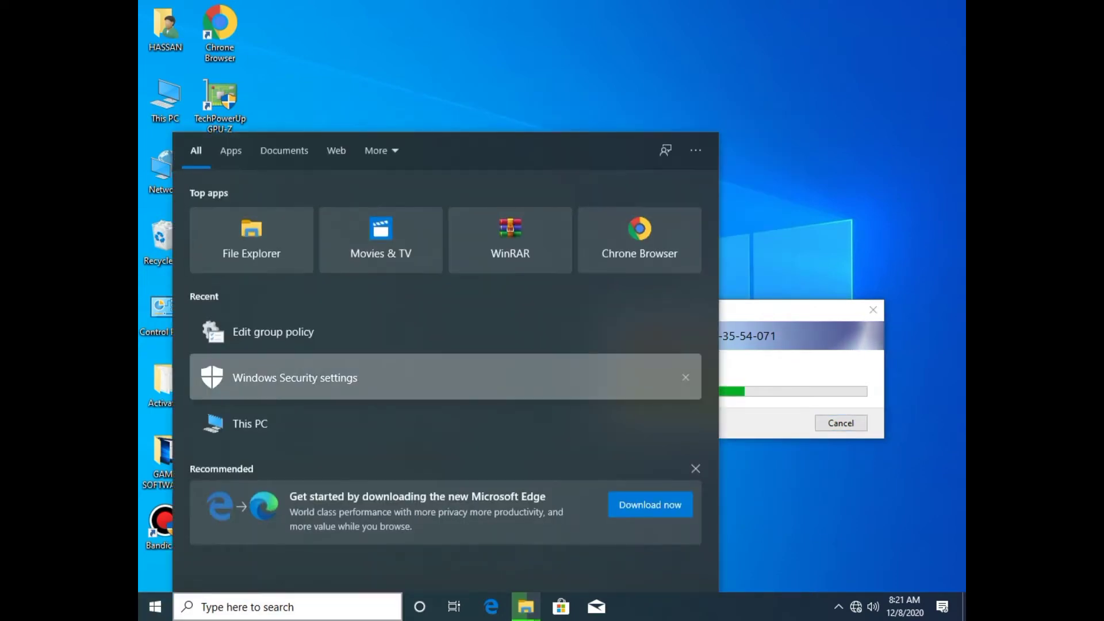
pyautogui.click(265, 378)
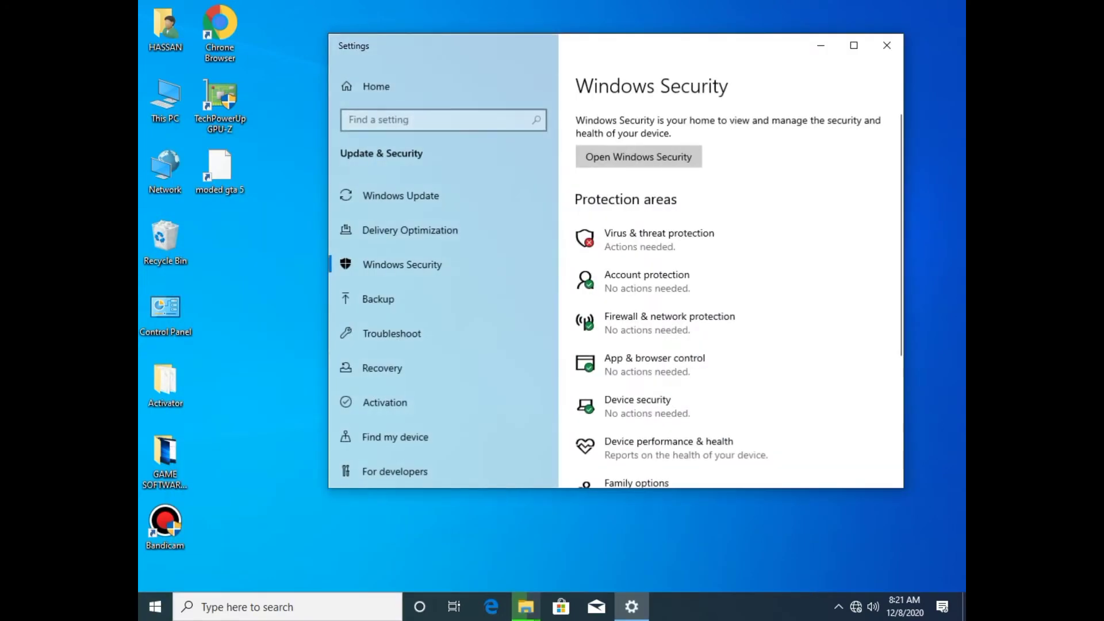
pyautogui.click(659, 239)
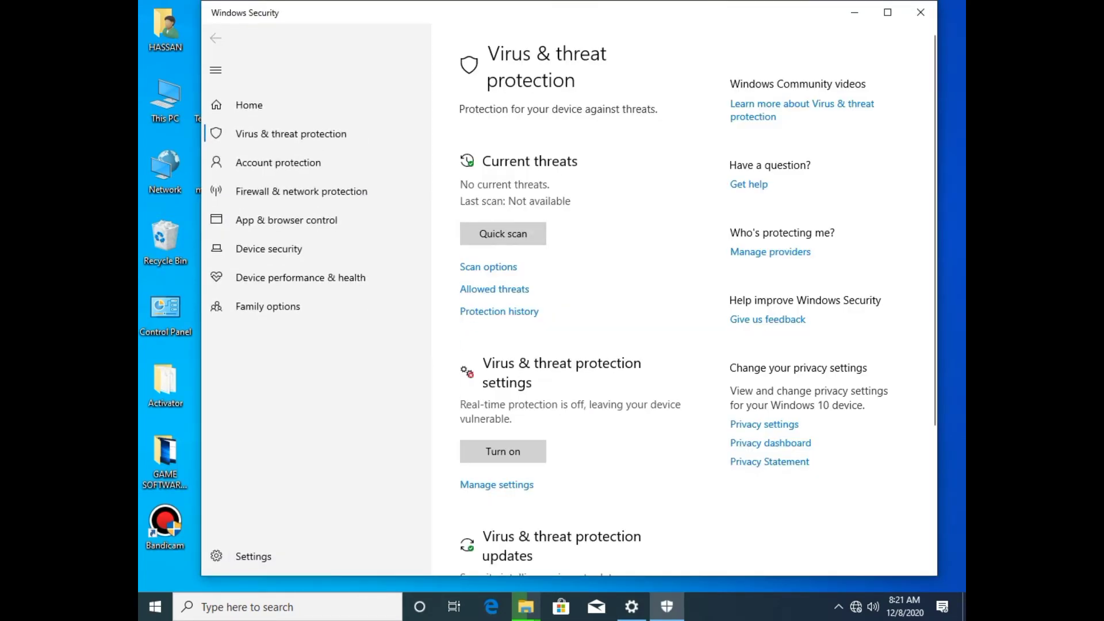
pyautogui.click(497, 484)
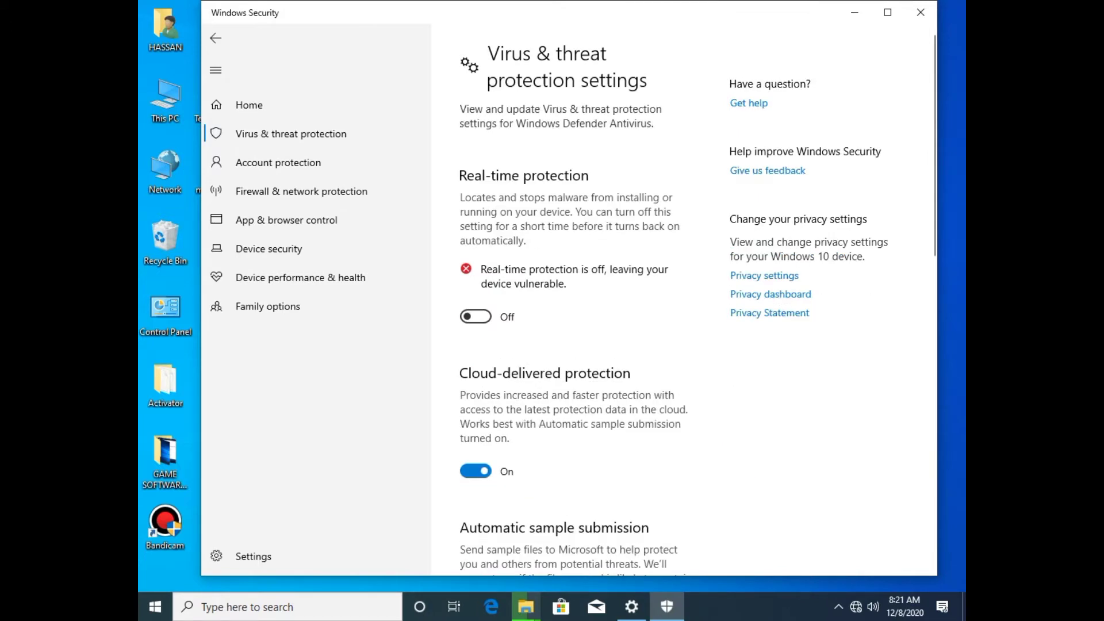
# Step: Toggle Real-time protection on and back off, and close the Windows Security and Settings windows
pyautogui.click(476, 317)
pyautogui.click(475, 317)
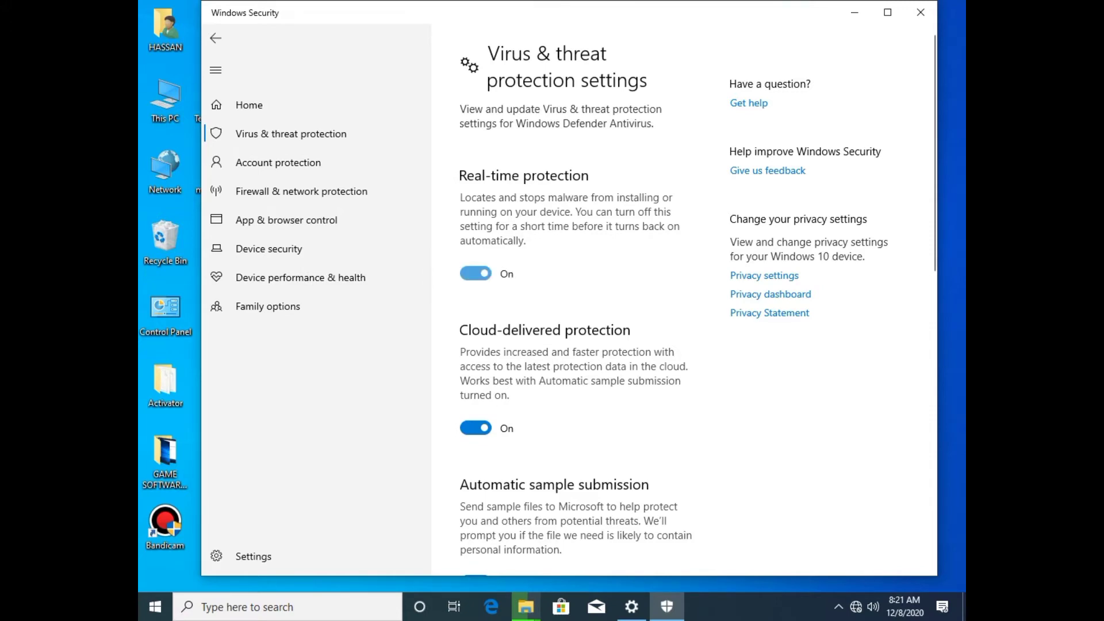
pyautogui.click(475, 274)
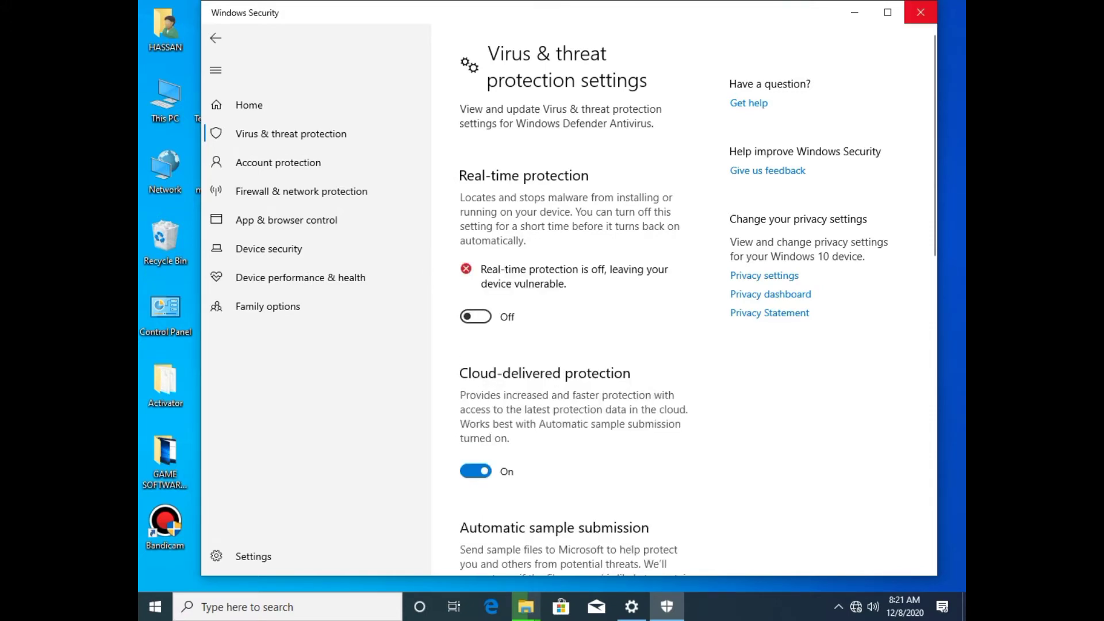
pyautogui.click(921, 12)
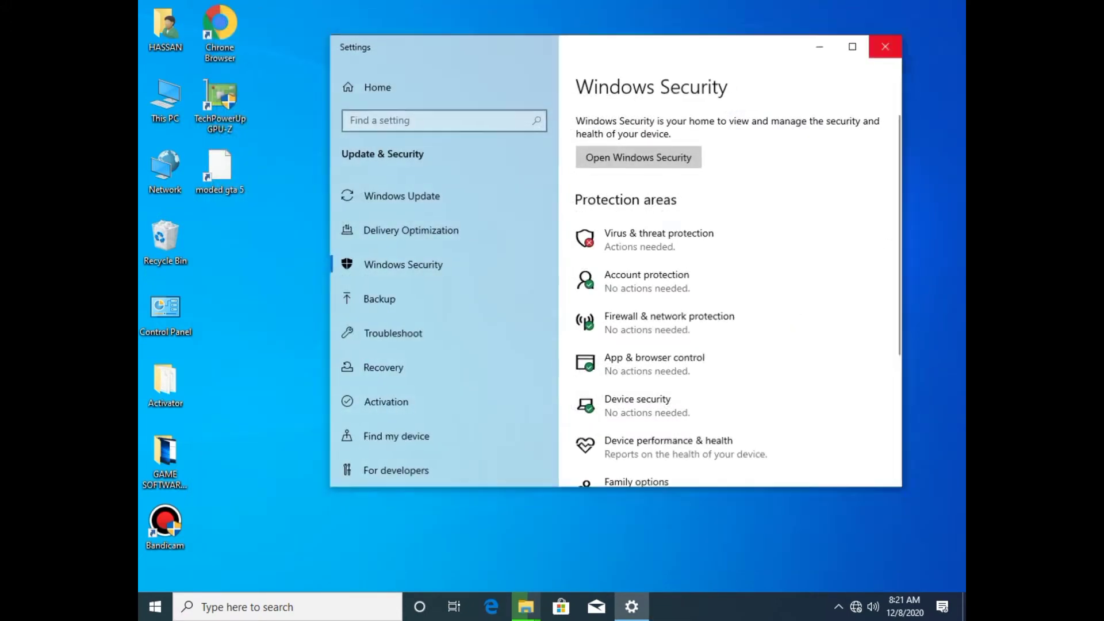
pyautogui.click(887, 45)
pyautogui.click(965, 607)
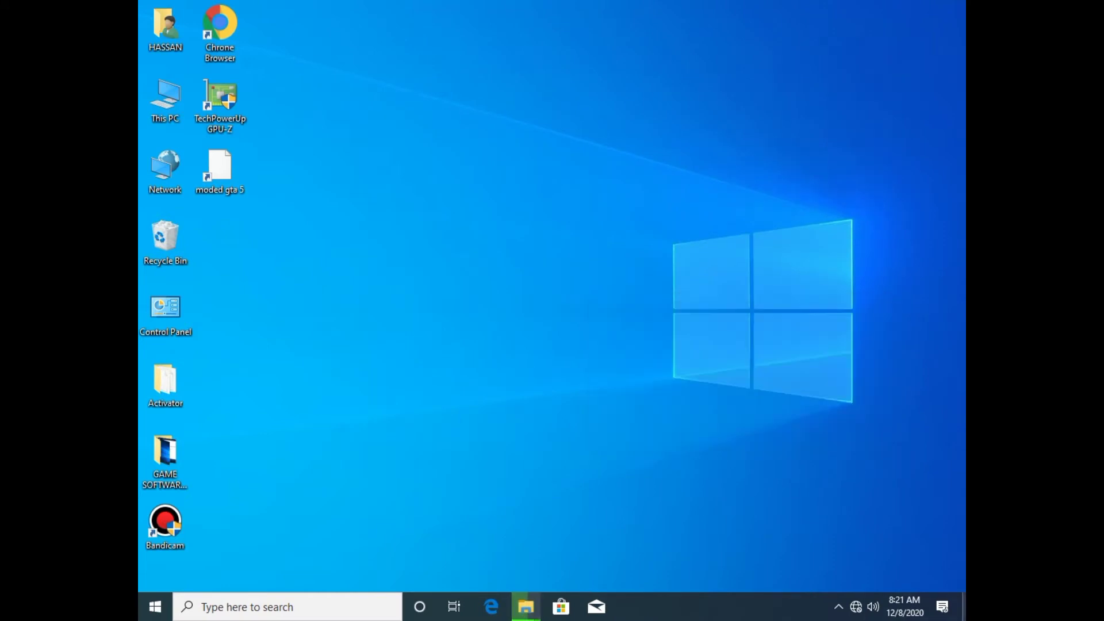
# Step: Copy the Ra1nAct1vat0r_v10RC8_16072017 archive from the Activator folder to the desktop
pyautogui.doubleClick(165, 384)
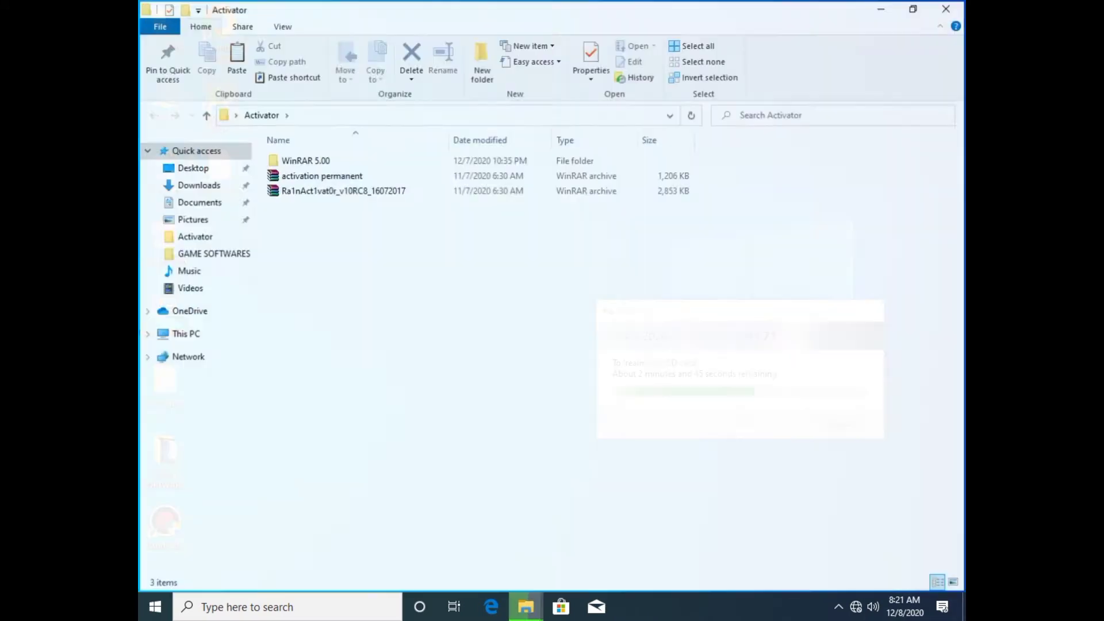
pyautogui.click(343, 190)
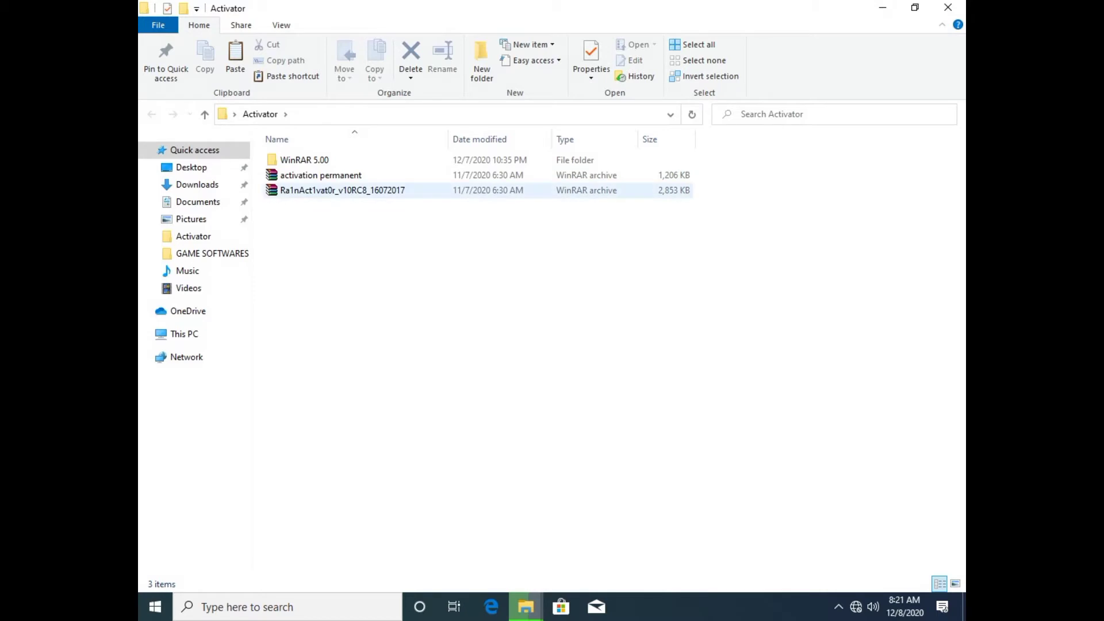
pyautogui.click(342, 190)
pyautogui.rightClick(381, 193)
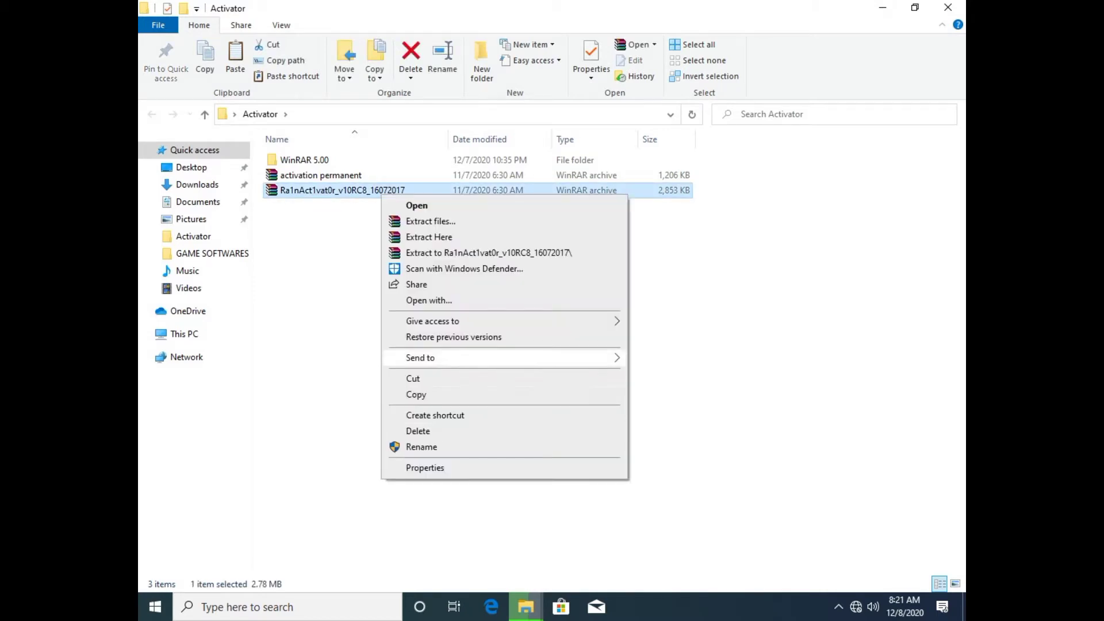
pyautogui.click(415, 395)
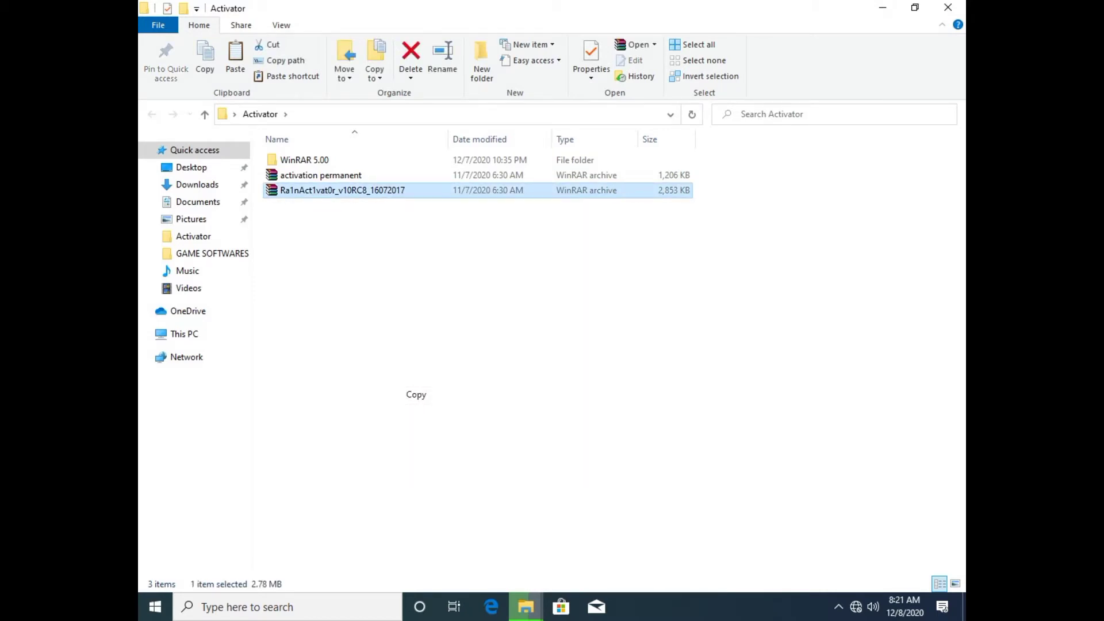
pyautogui.click(948, 7)
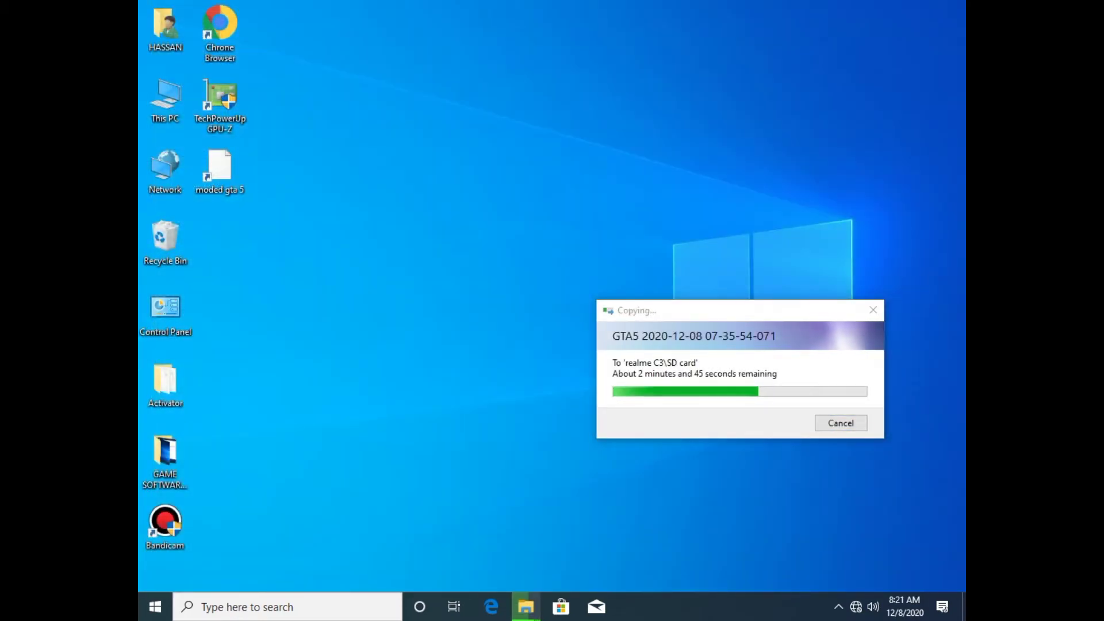
pyautogui.rightClick(316, 268)
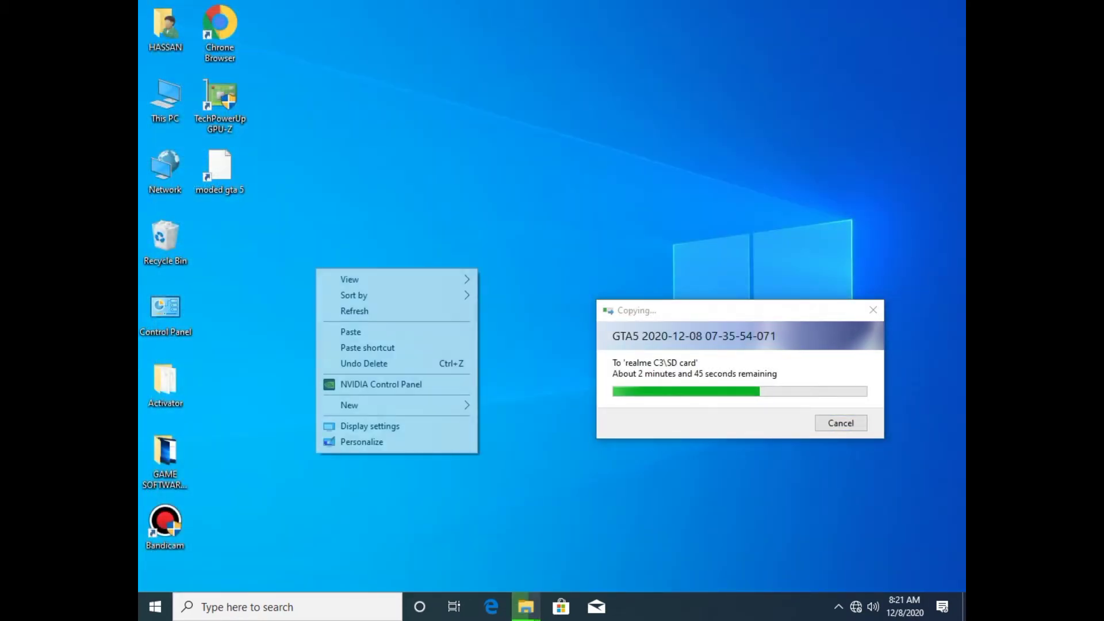
pyautogui.click(351, 332)
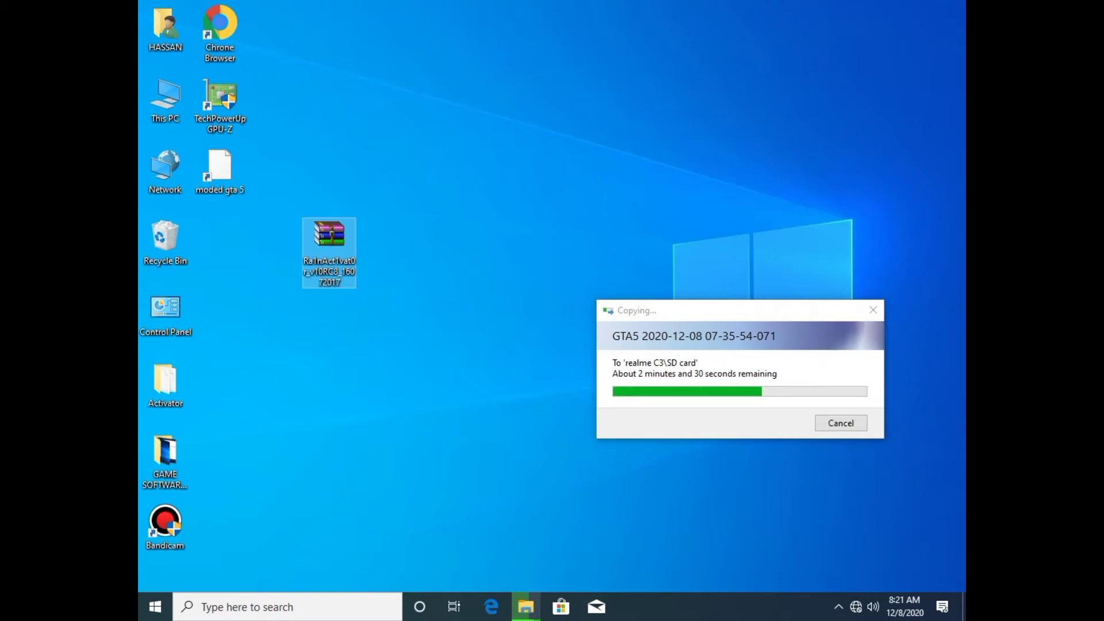
# Step: Extract the copied archive on the desktop into a folder with the archive's name and select that folder
pyautogui.rightClick(326, 238)
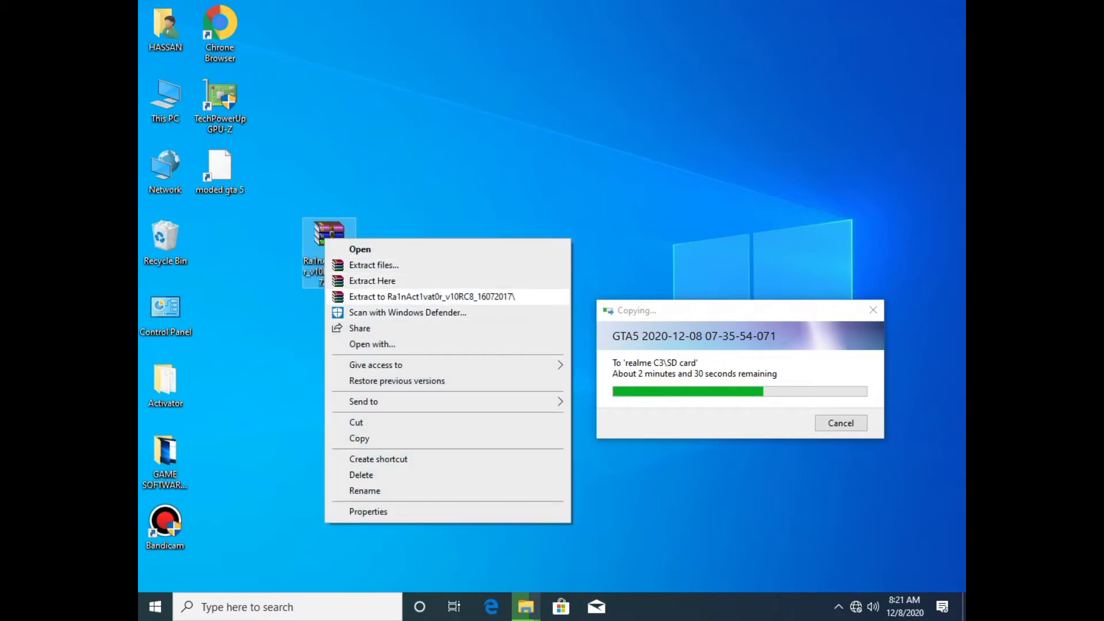
pyautogui.click(432, 296)
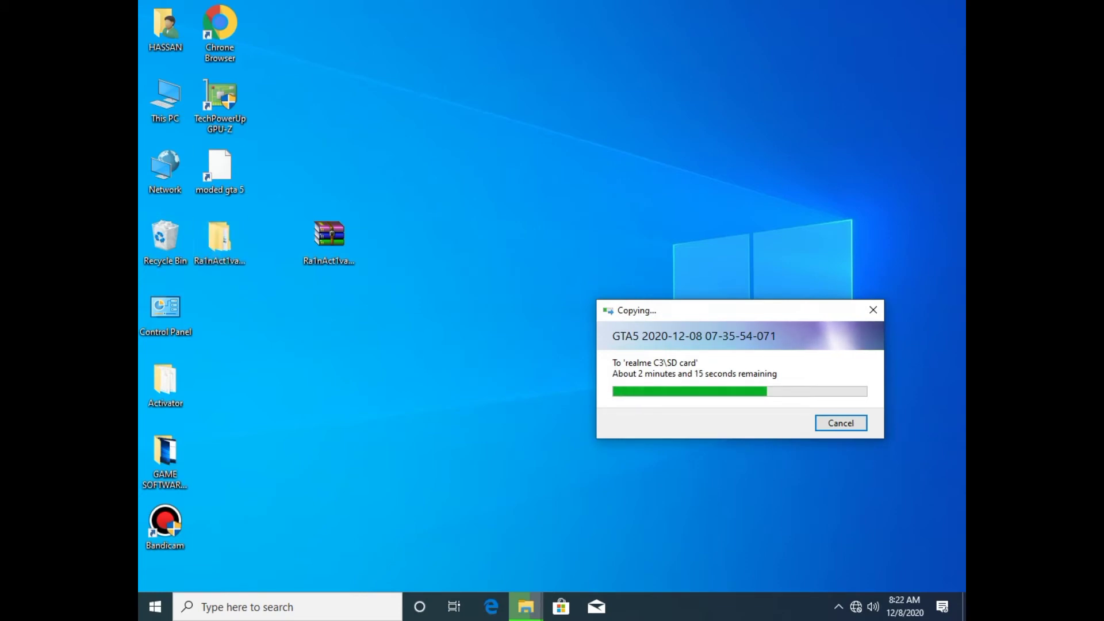
pyautogui.click(219, 241)
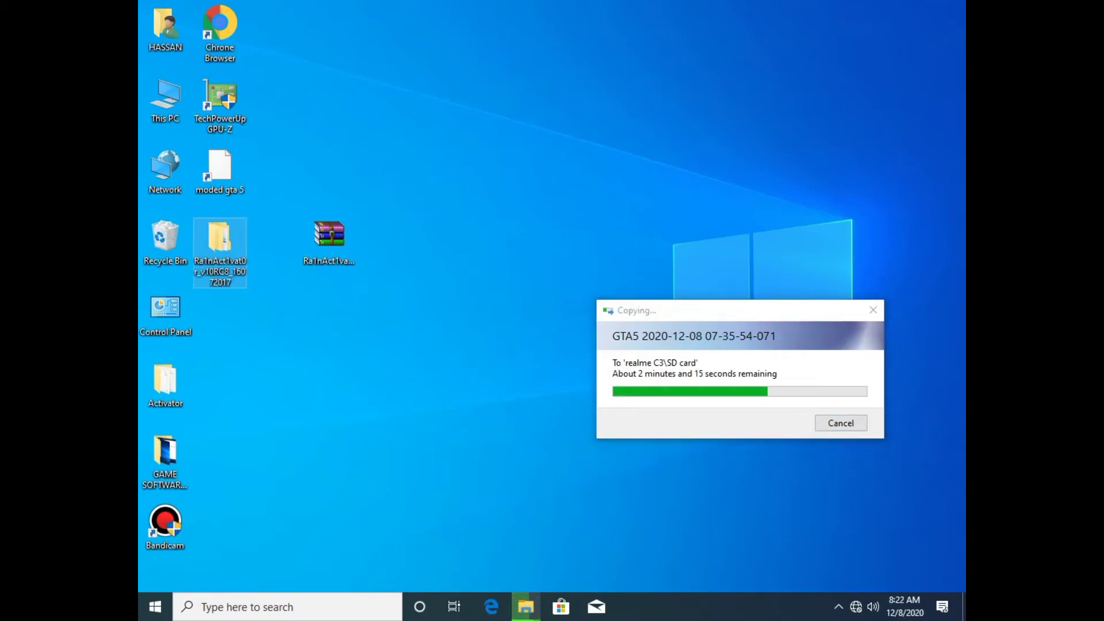
# Step: Open the extracted Ra1nAct1vat0r_v10RC8_16072017 folder and its nested folder, and select the Activator application
pyautogui.doubleClick(220, 242)
pyautogui.click(448, 160)
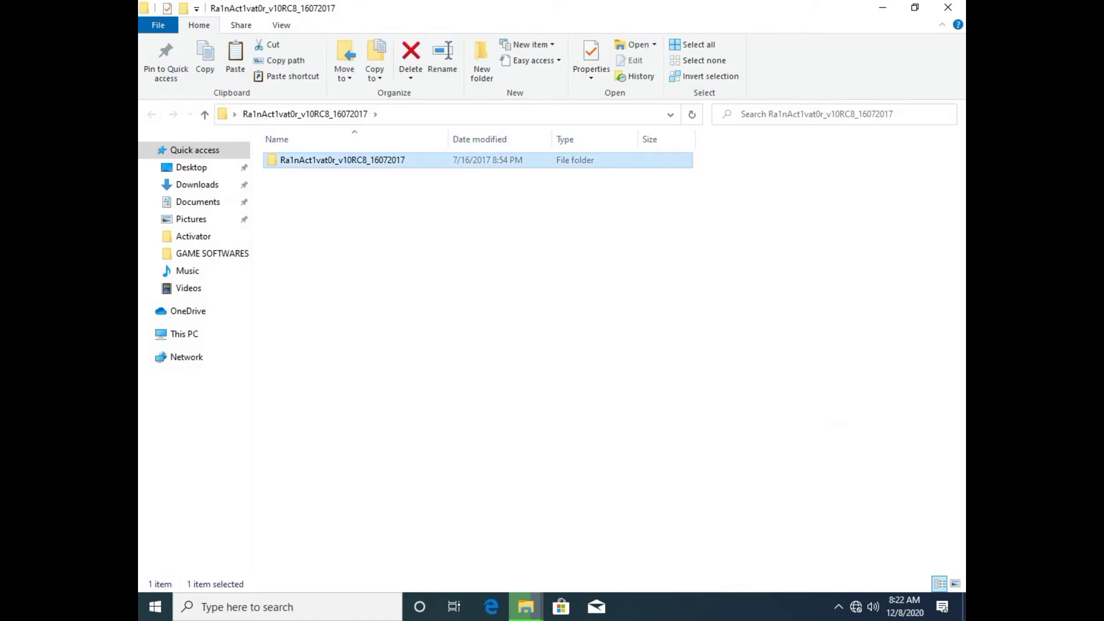
pyautogui.doubleClick(342, 160)
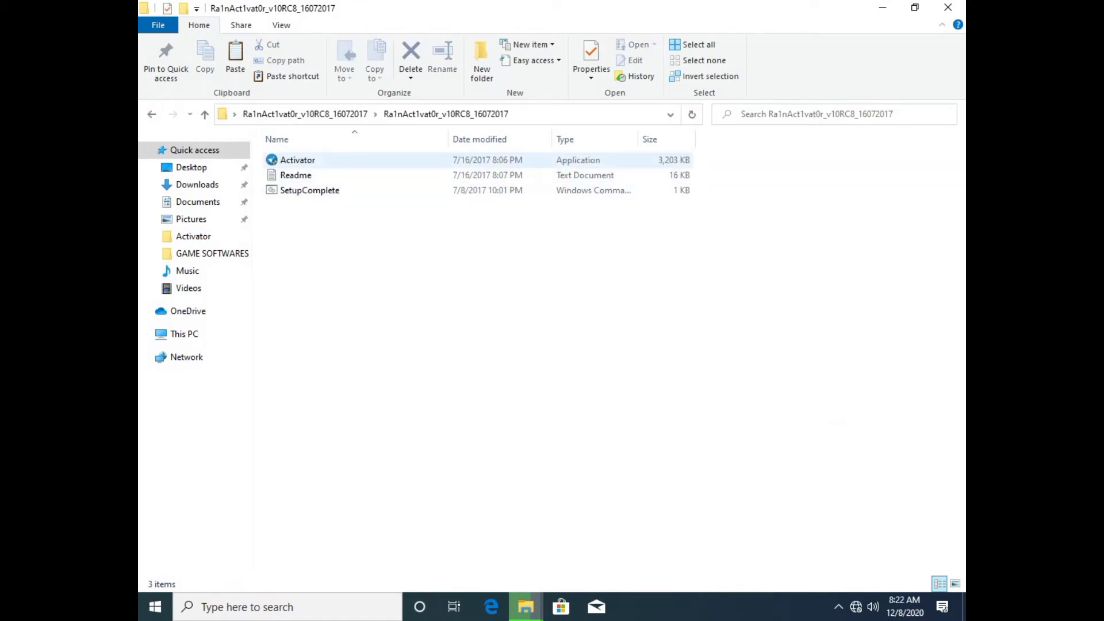
pyautogui.click(322, 161)
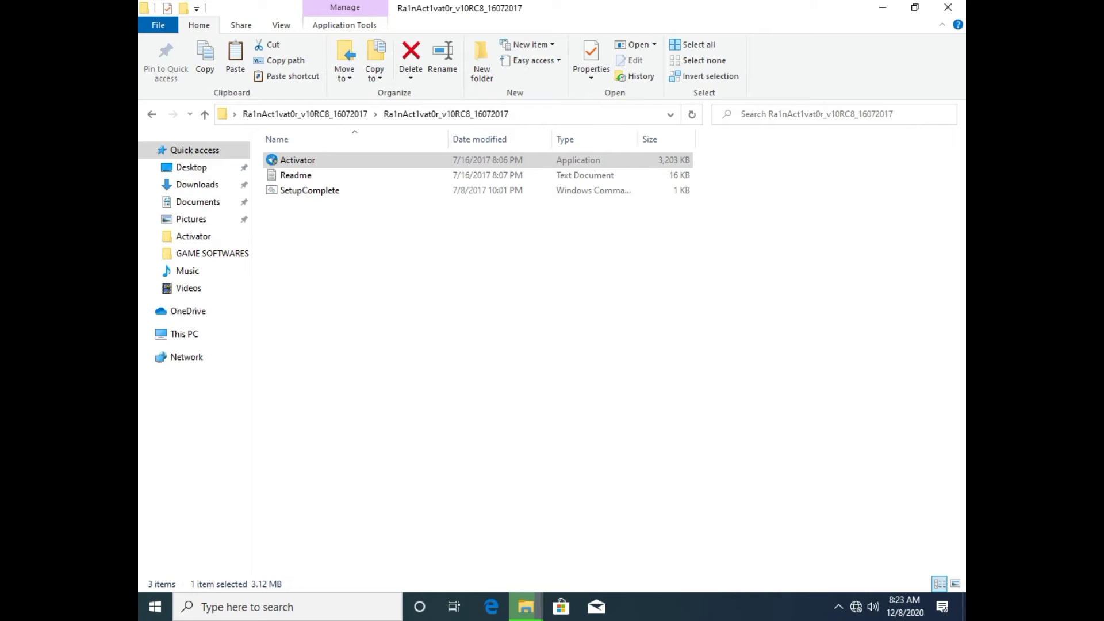
pyautogui.click(322, 160)
# Step: Minimise the folder window and open Windows Security from the hidden notification icons
pyautogui.click(883, 8)
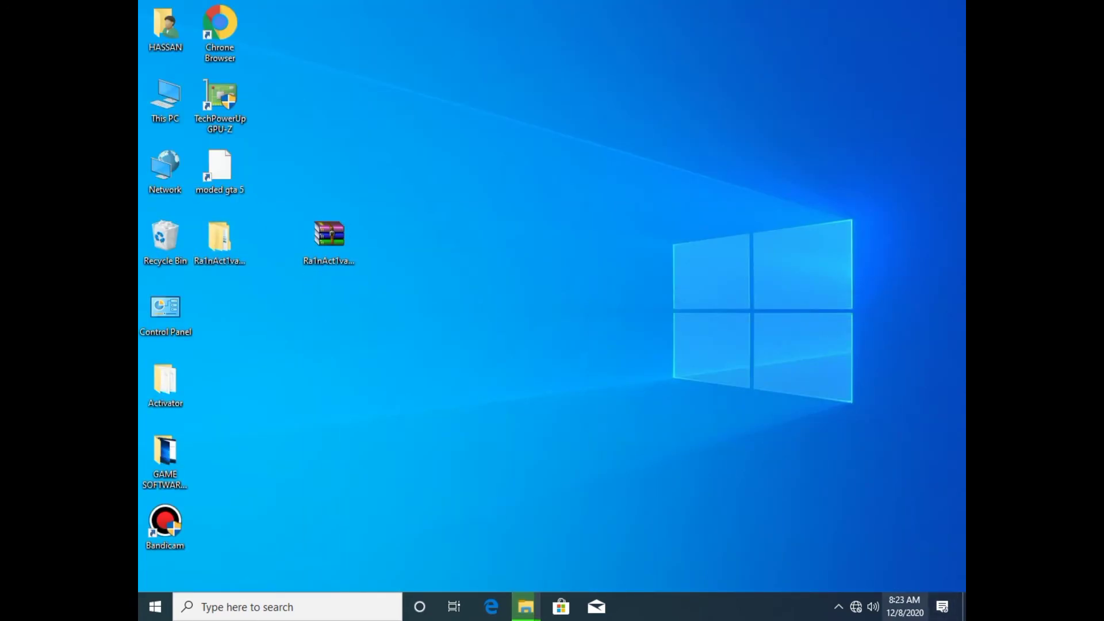
pyautogui.click(943, 607)
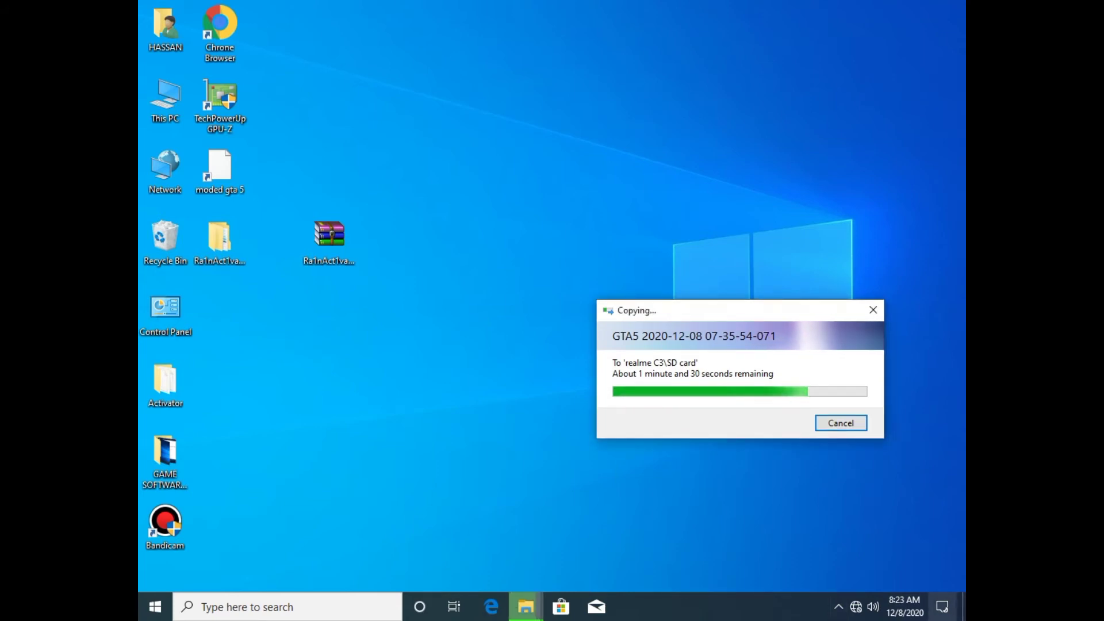
pyautogui.click(965, 607)
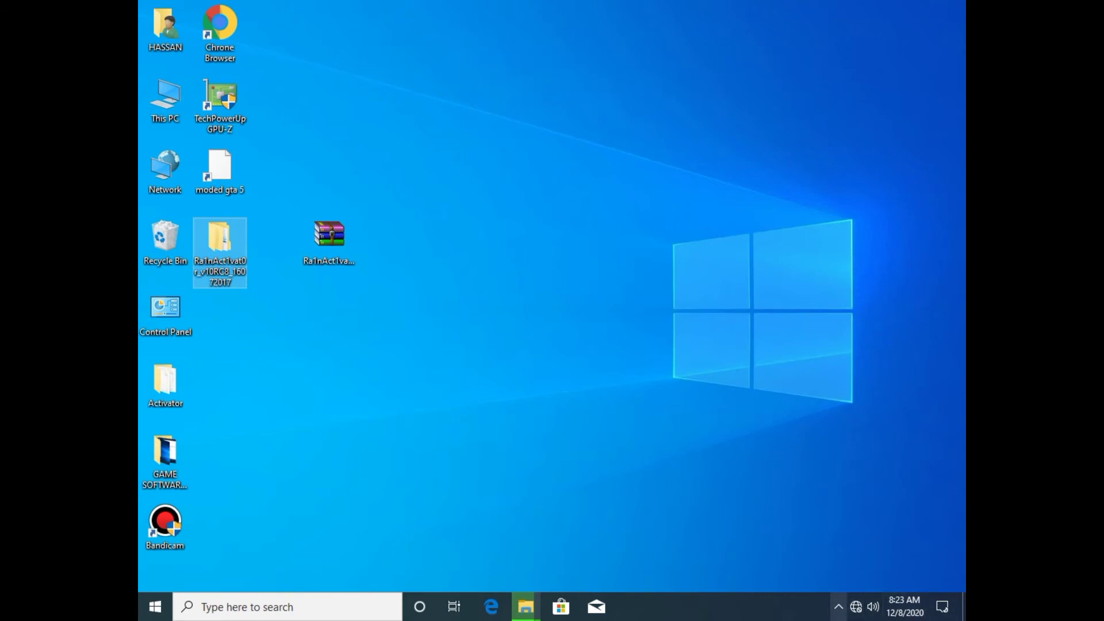
pyautogui.click(839, 607)
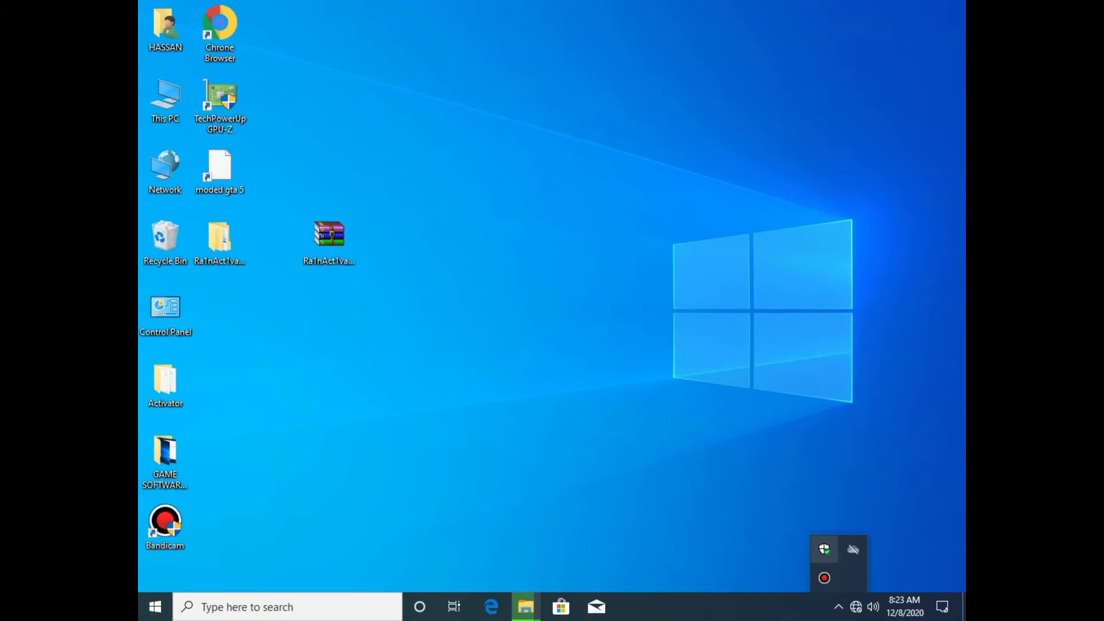
pyautogui.click(825, 550)
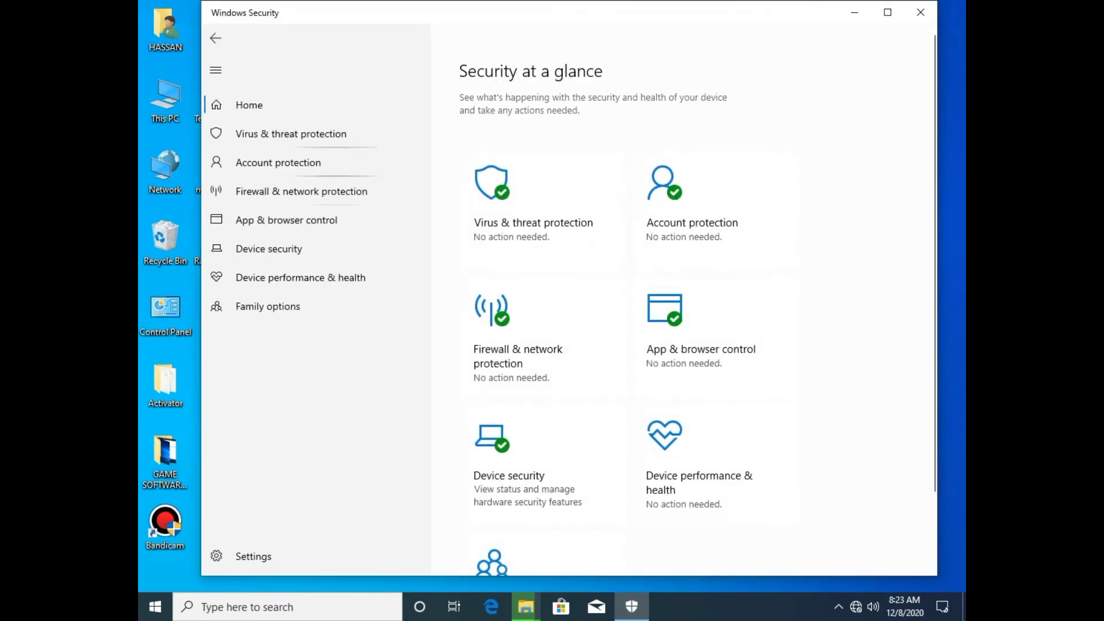
# Step: Turn off Real-time protection in the Virus & threat protection settings and close Windows Security
pyautogui.click(528, 228)
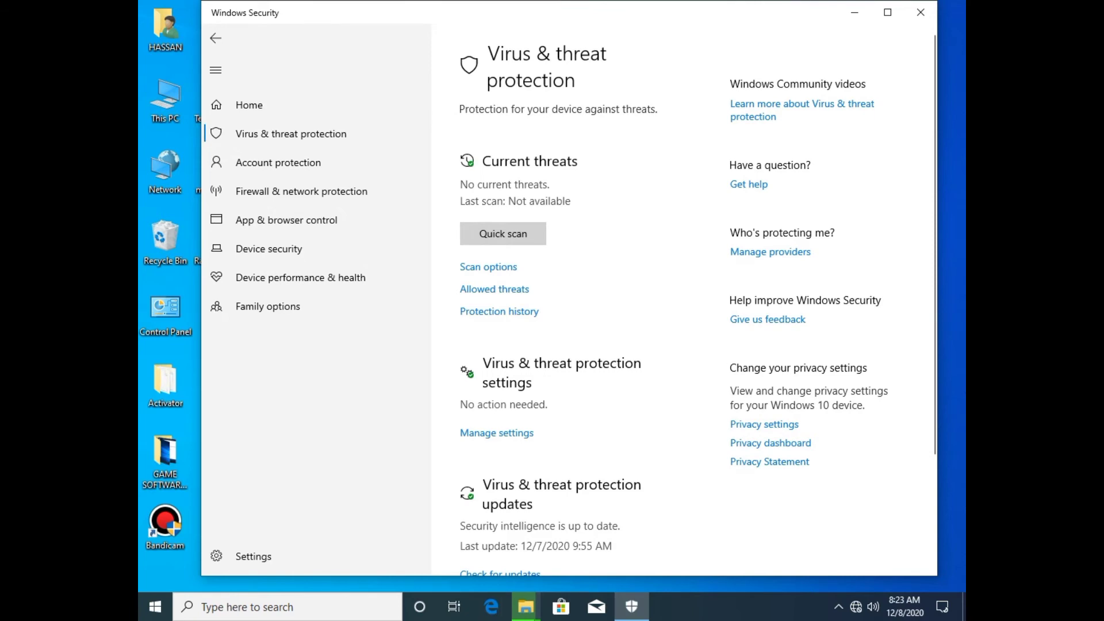
pyautogui.click(496, 432)
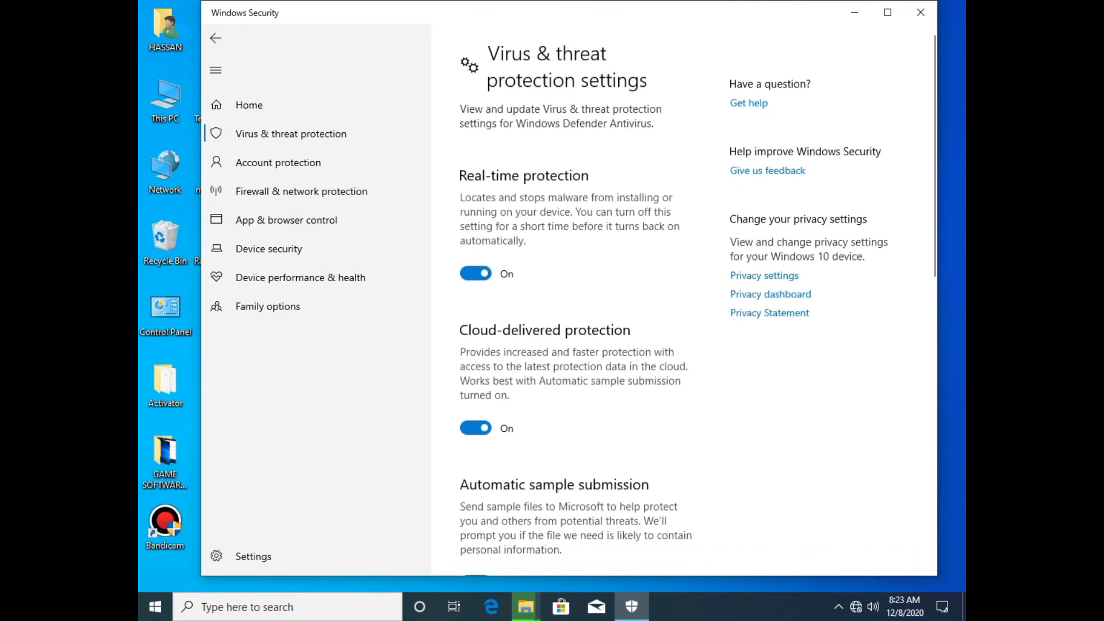
pyautogui.click(476, 274)
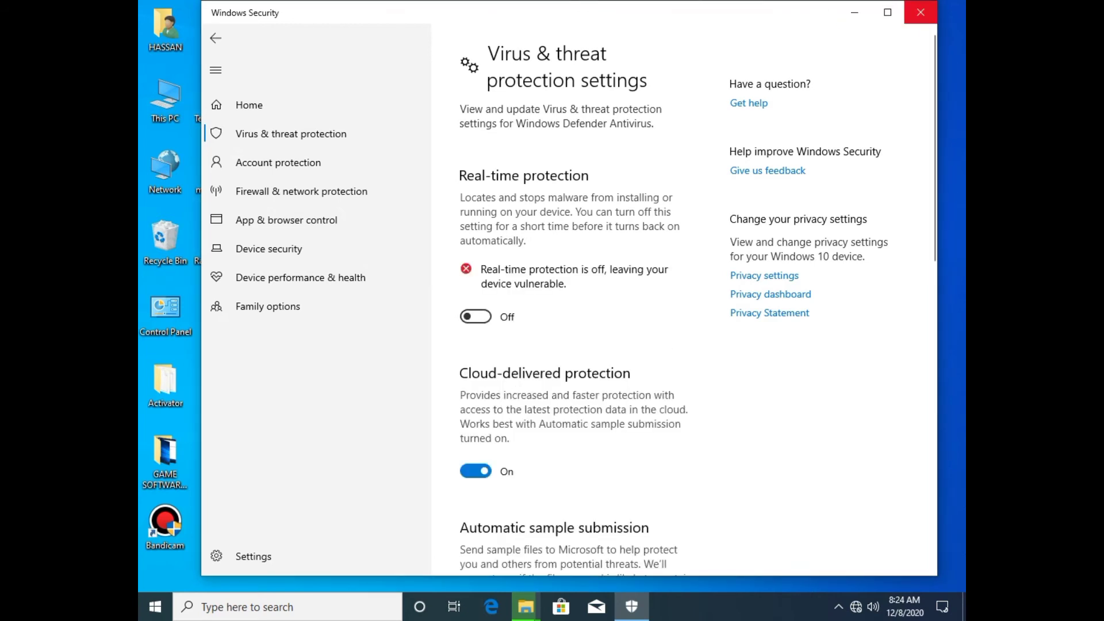
pyautogui.click(921, 12)
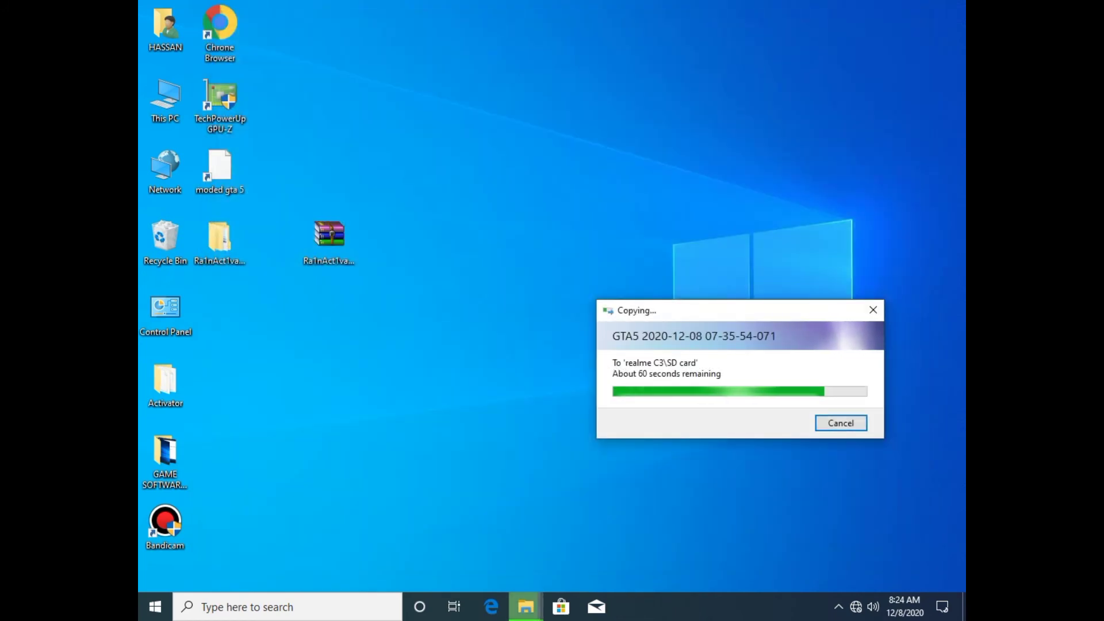
# Step: Return to the activator's folder, run Windows KMS Activation in R@1n Act1vat0r, and close the activator and the folder window
pyautogui.moveTo(525, 607)
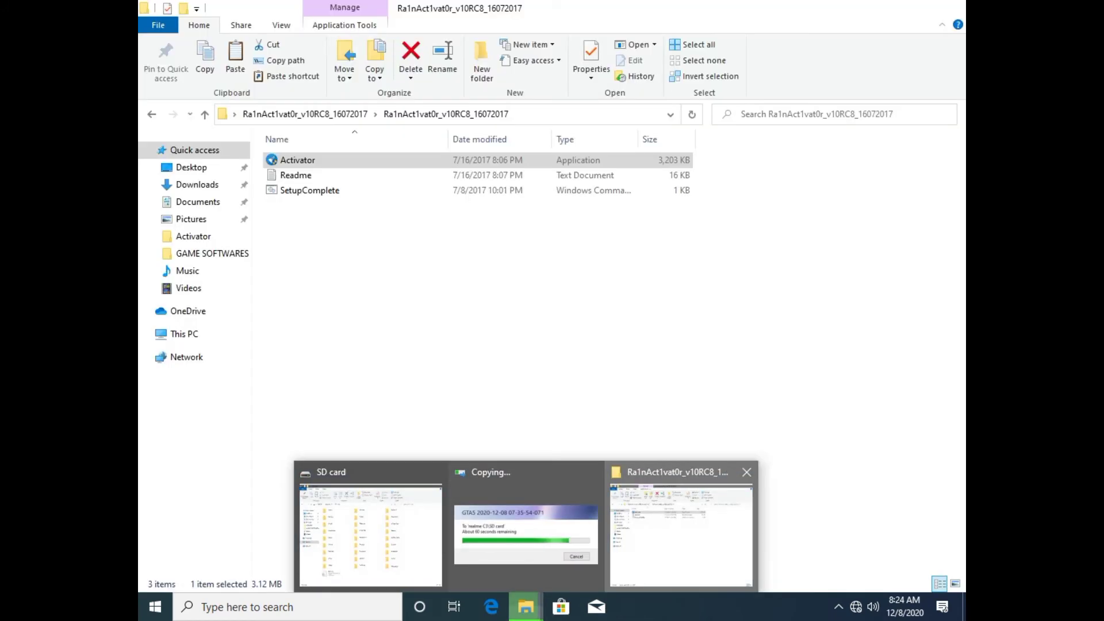
pyautogui.click(682, 535)
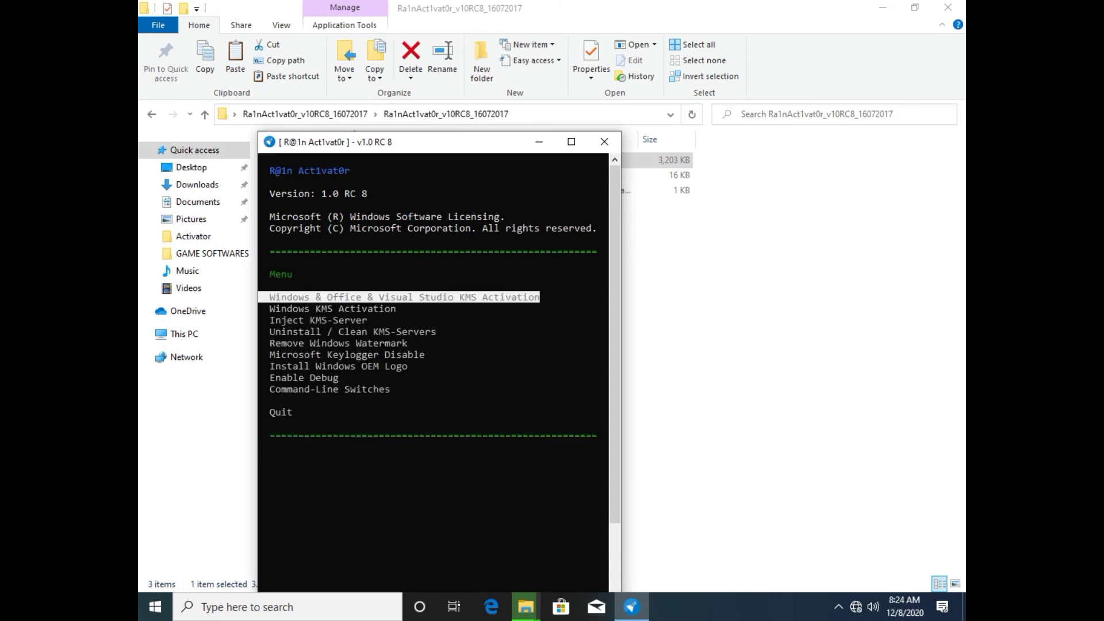
pyautogui.press('Down')
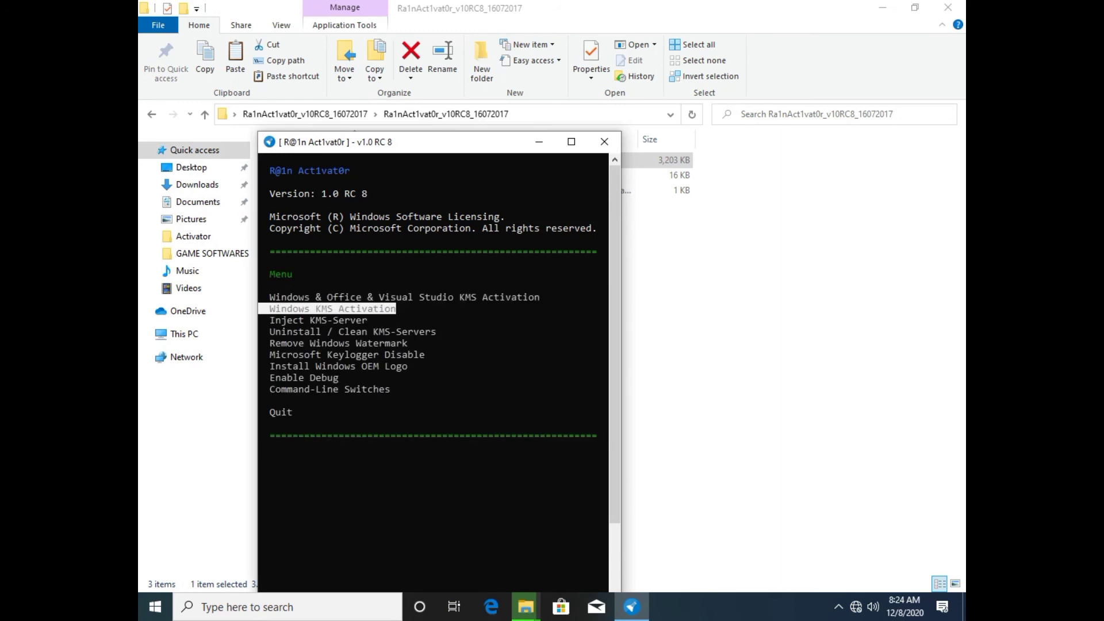
pyautogui.press('Return')
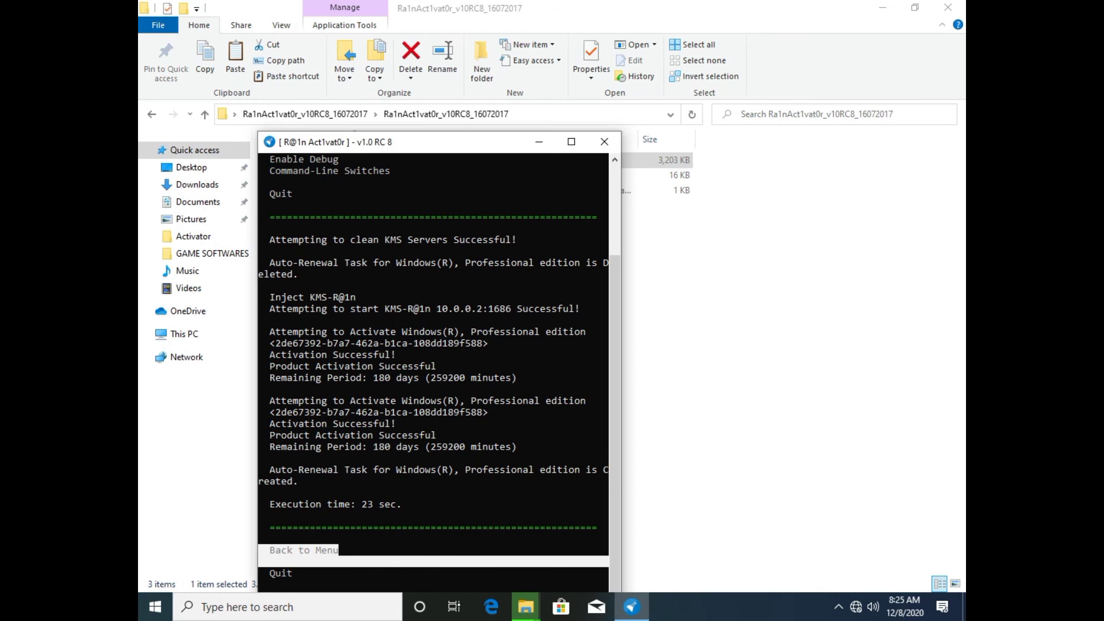
pyautogui.click(604, 141)
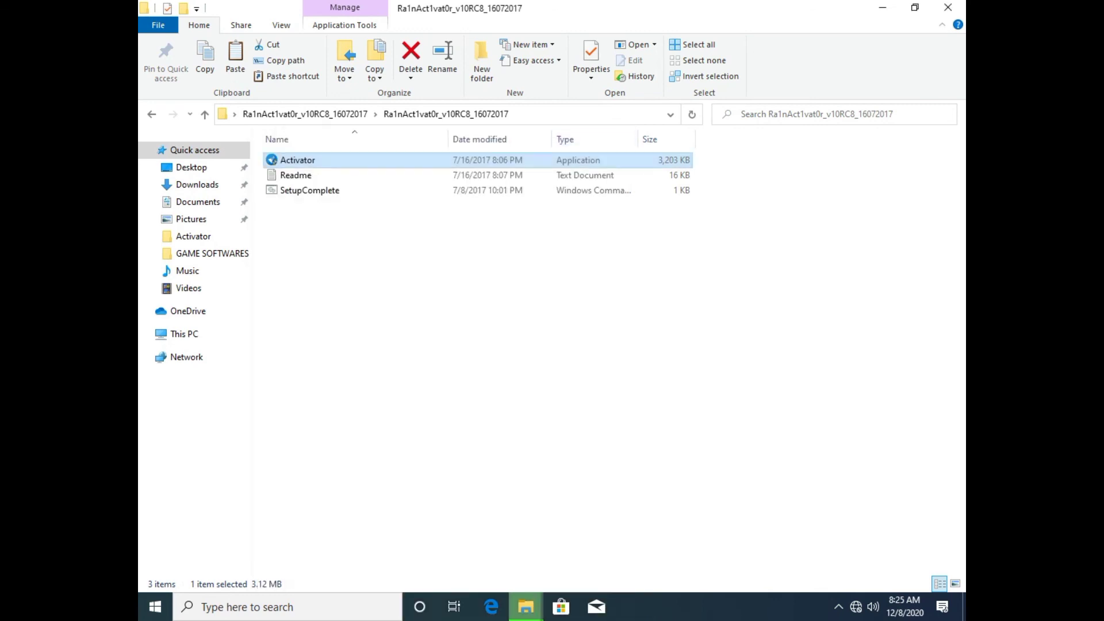
pyautogui.click(948, 8)
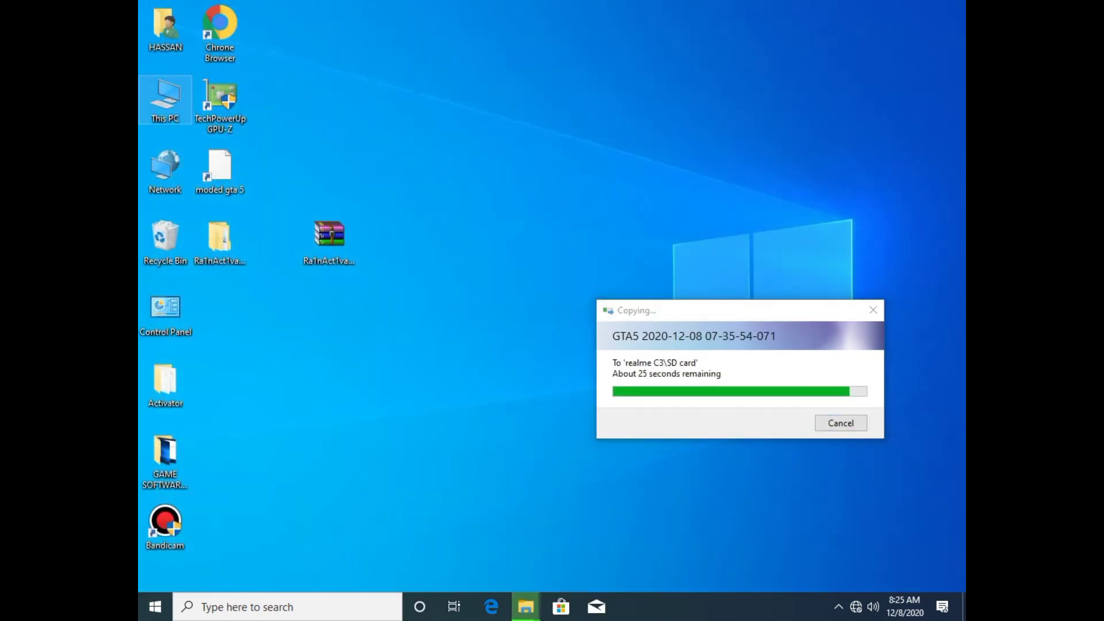
# Step: View the system properties of This PC to check the Windows activation status, and close them
pyautogui.rightClick(171, 96)
pyautogui.click(196, 266)
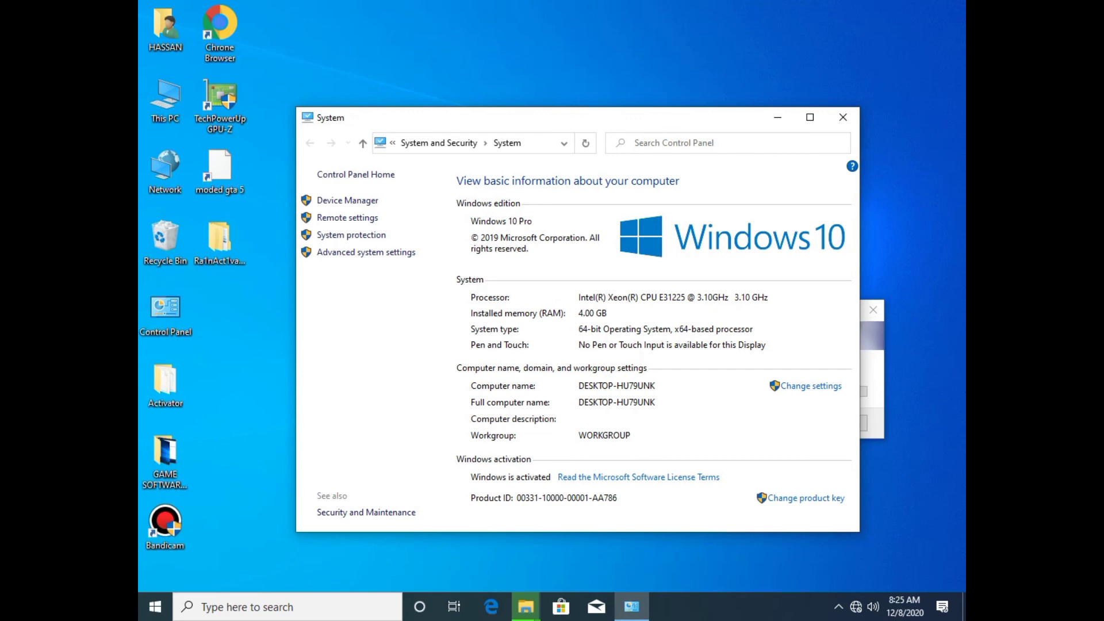
pyautogui.click(844, 117)
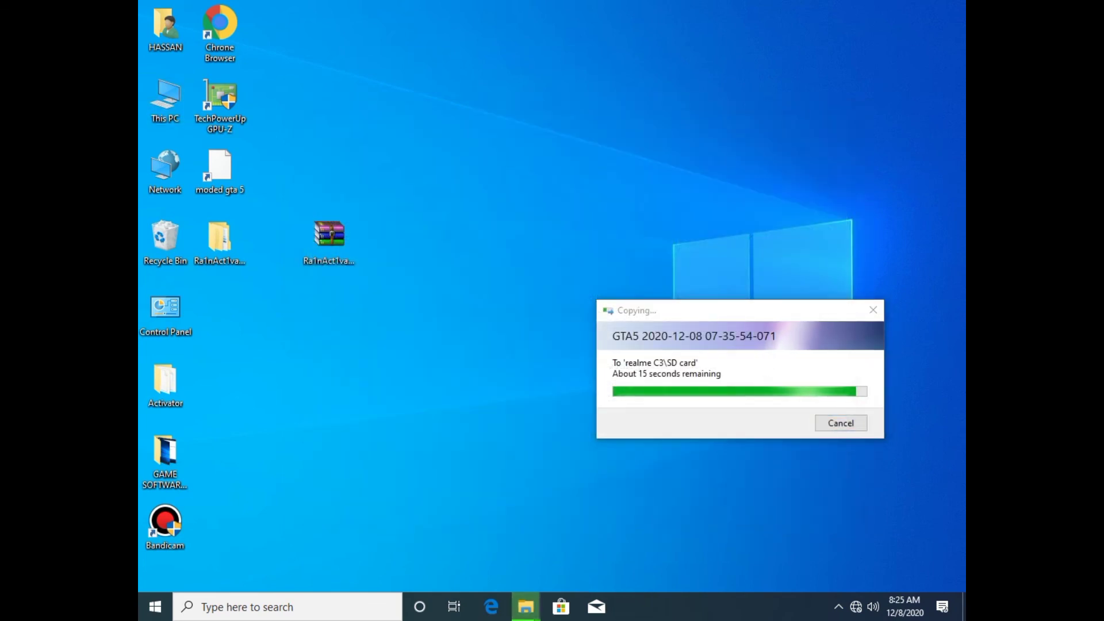
# Step: Refresh the desktop so that the archive and folder icons line up in the grid
pyautogui.rightClick(595, 131)
pyautogui.click(622, 172)
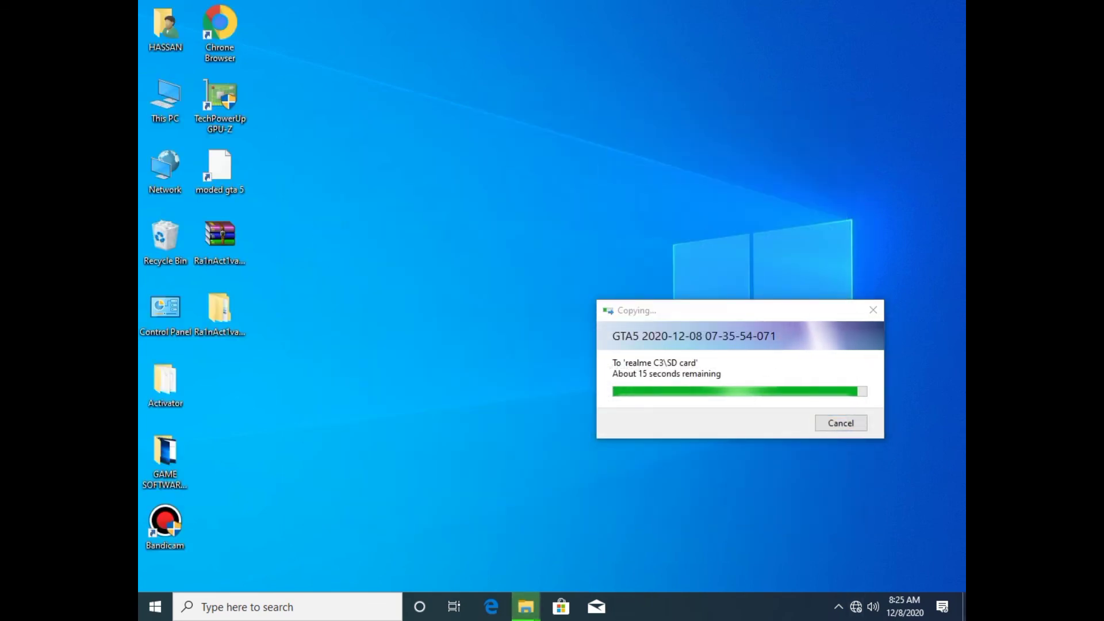